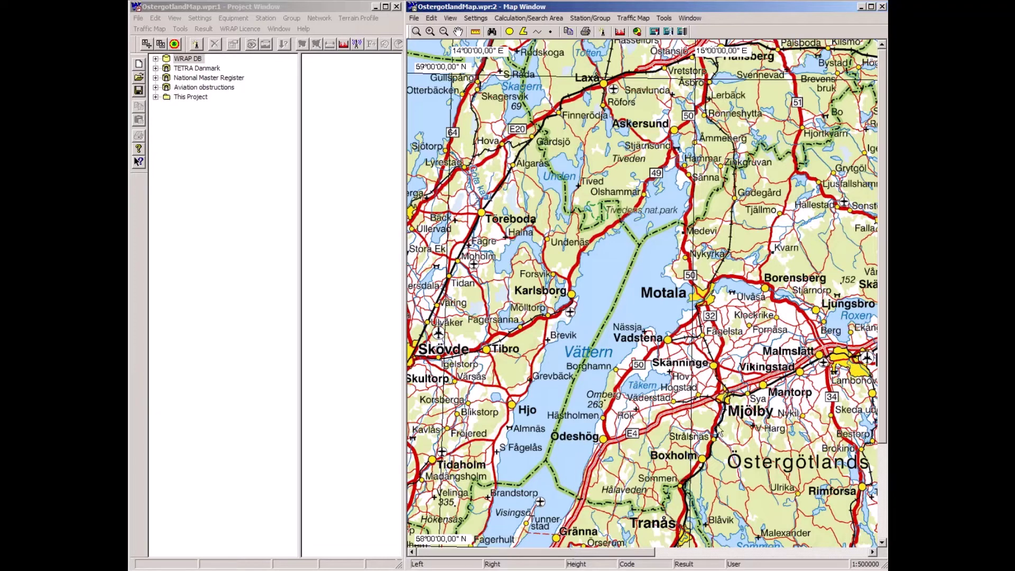
# - Create a new station just east of Skänninge from the Tetra BS_48 m template
pyautogui.rightClick(723, 371)
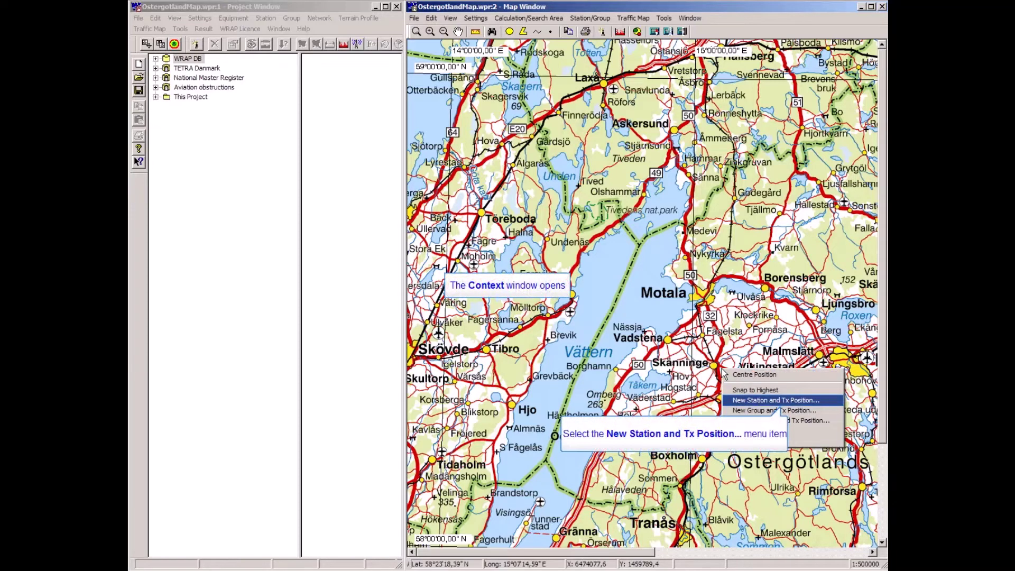
pyautogui.click(734, 400)
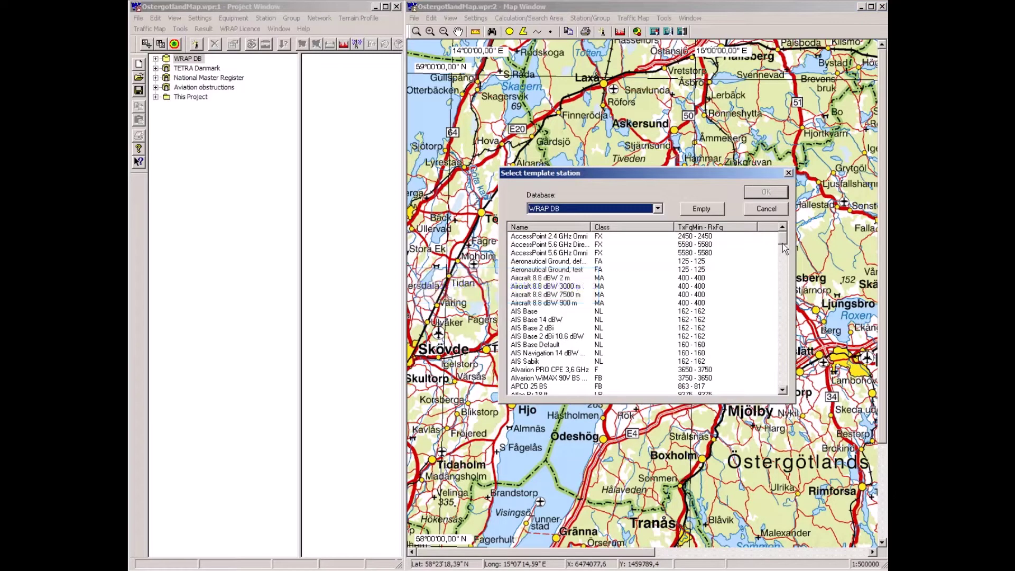
pyautogui.moveTo(782, 239); pyautogui.dragTo(783, 328)
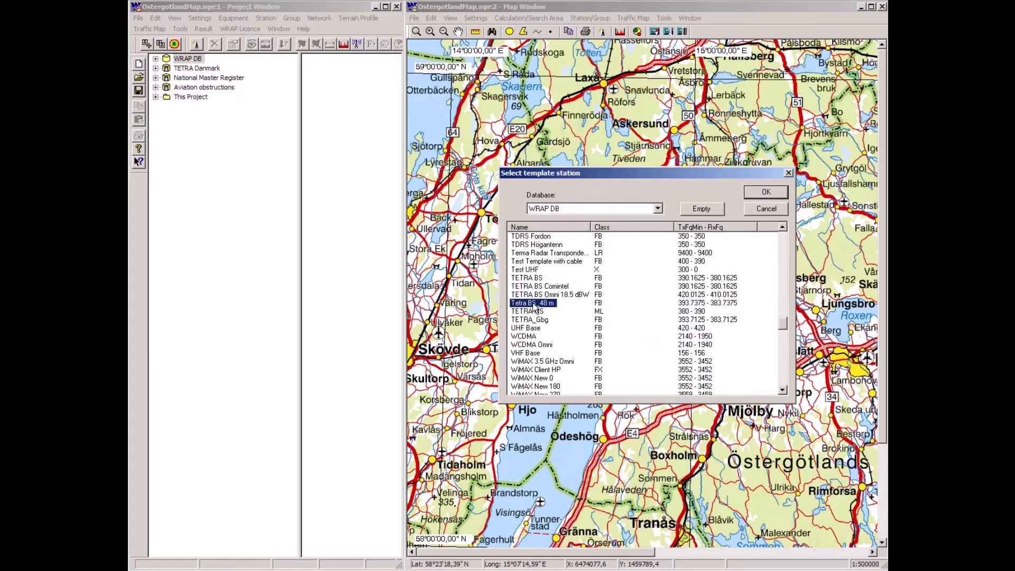
pyautogui.doubleClick(534, 306)
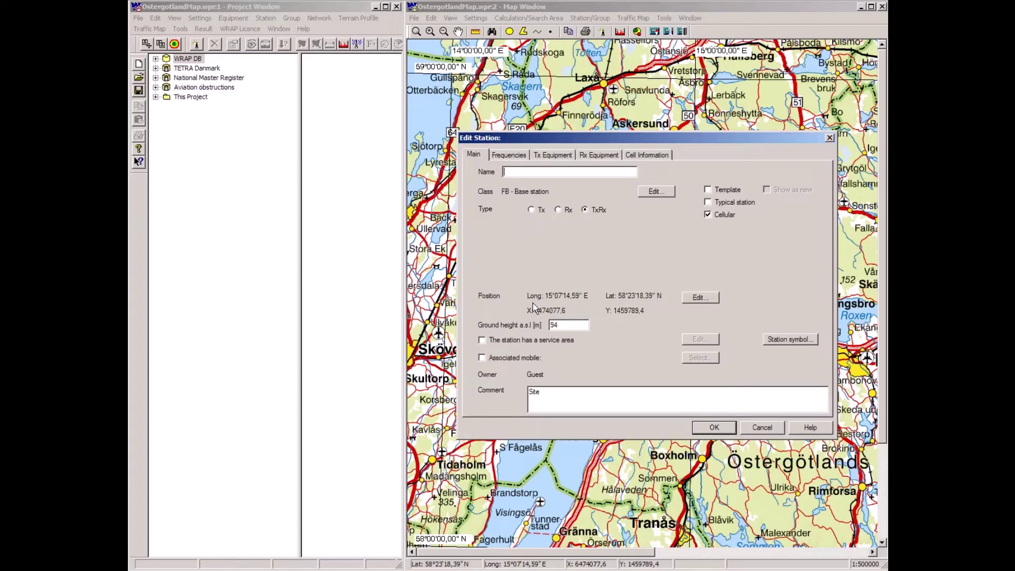
# - Name the station Base 01 and view the TETRA Gbg 20+20 fq allotment's channels without applying them
pyautogui.write('Base 01')
pyautogui.click(509, 156)
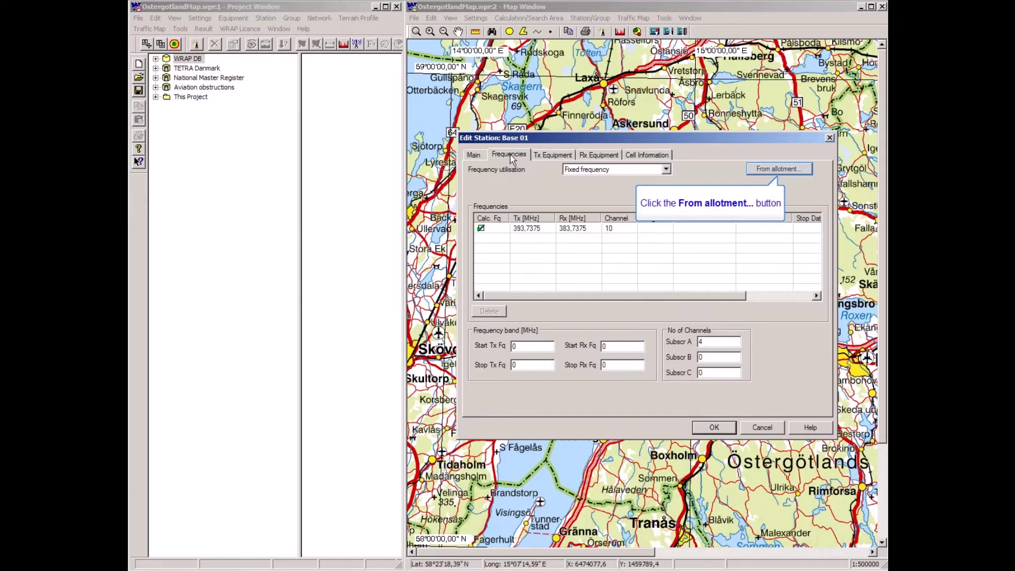
pyautogui.click(777, 170)
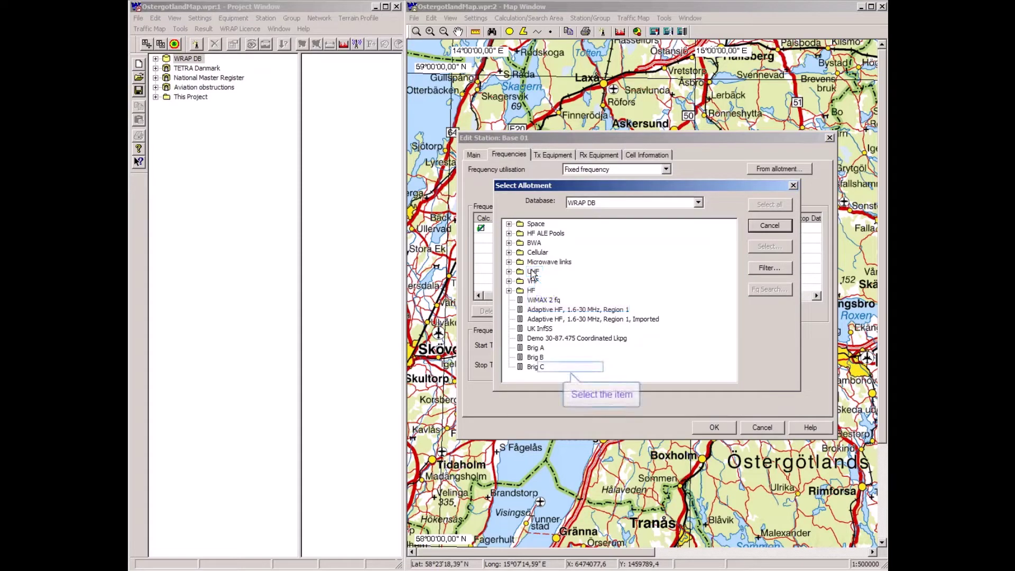
pyautogui.click(547, 370)
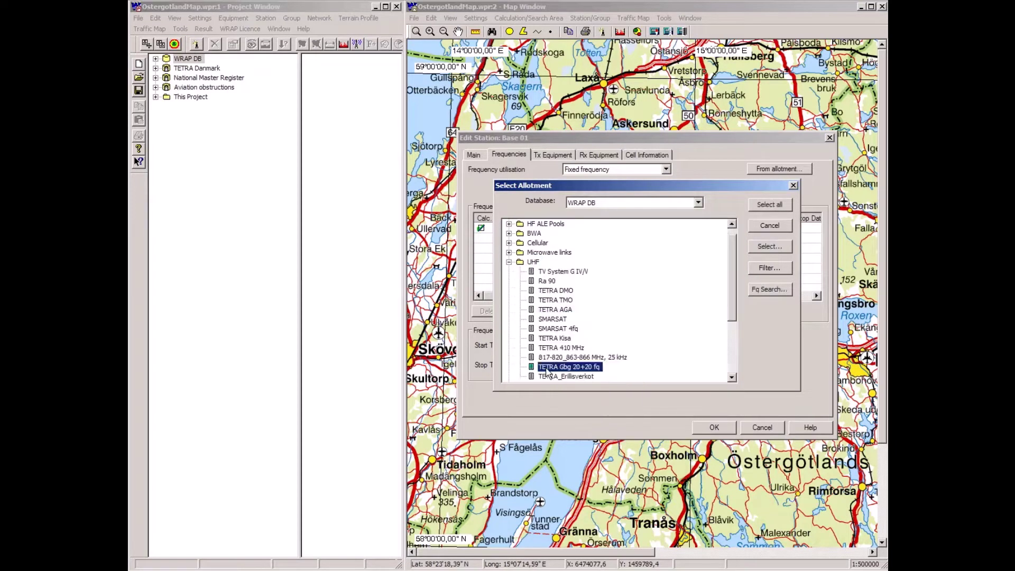
pyautogui.click(765, 251)
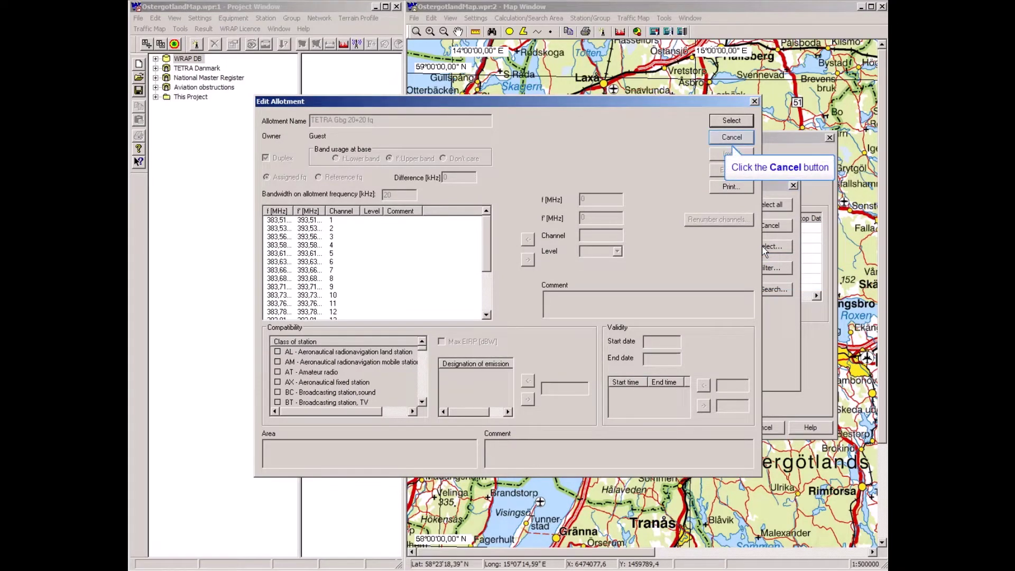
pyautogui.click(732, 139)
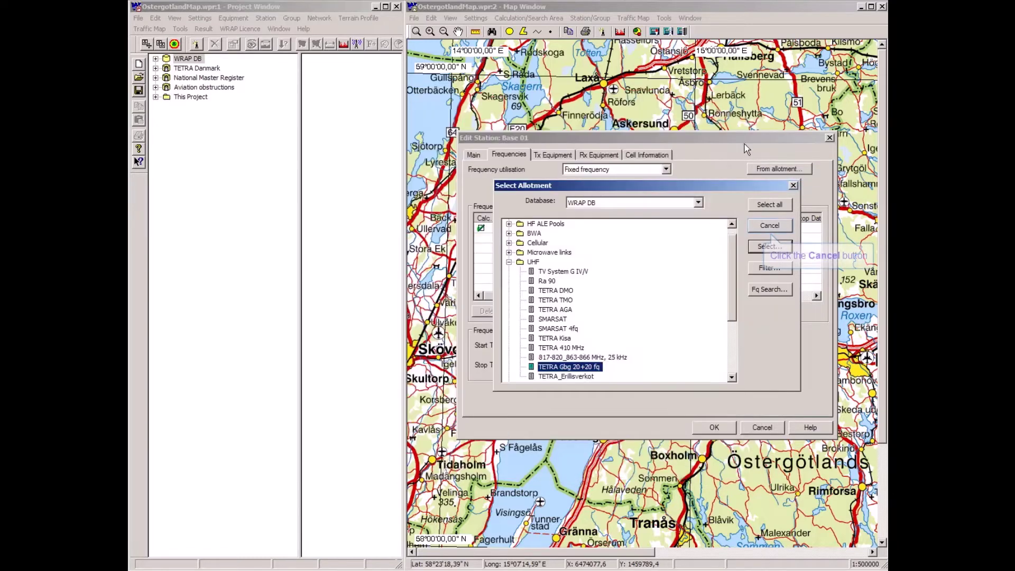
pyautogui.click(760, 227)
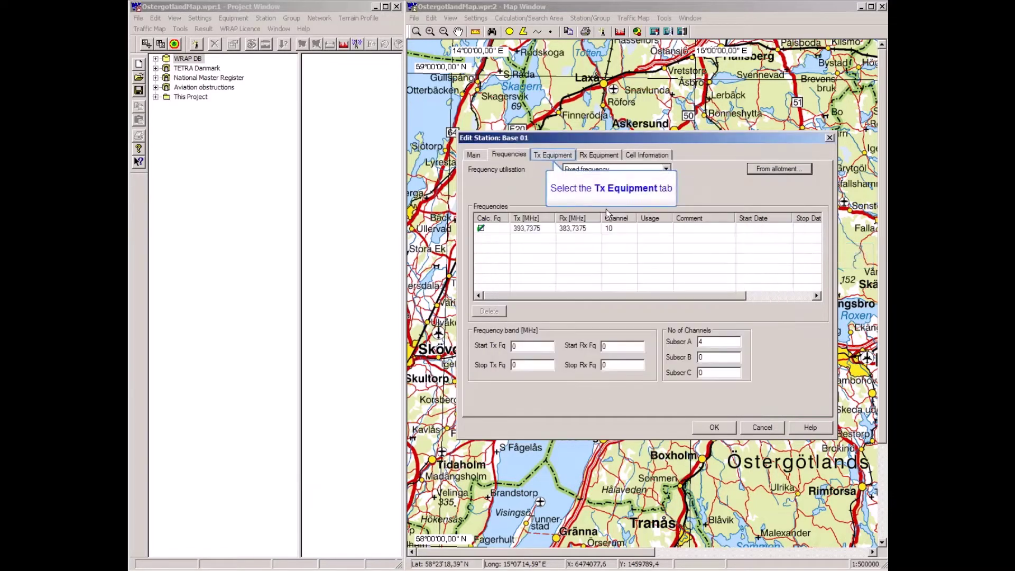
# - Inspect the K751637 antenna's horizontal and vertical radiation patterns, then close its properties
pyautogui.click(555, 156)
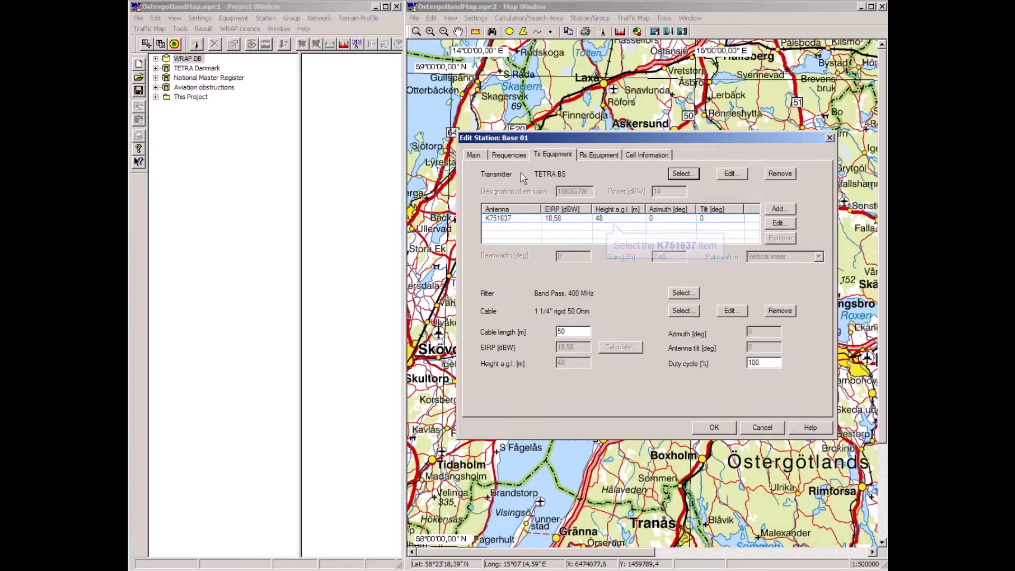
pyautogui.click(511, 219)
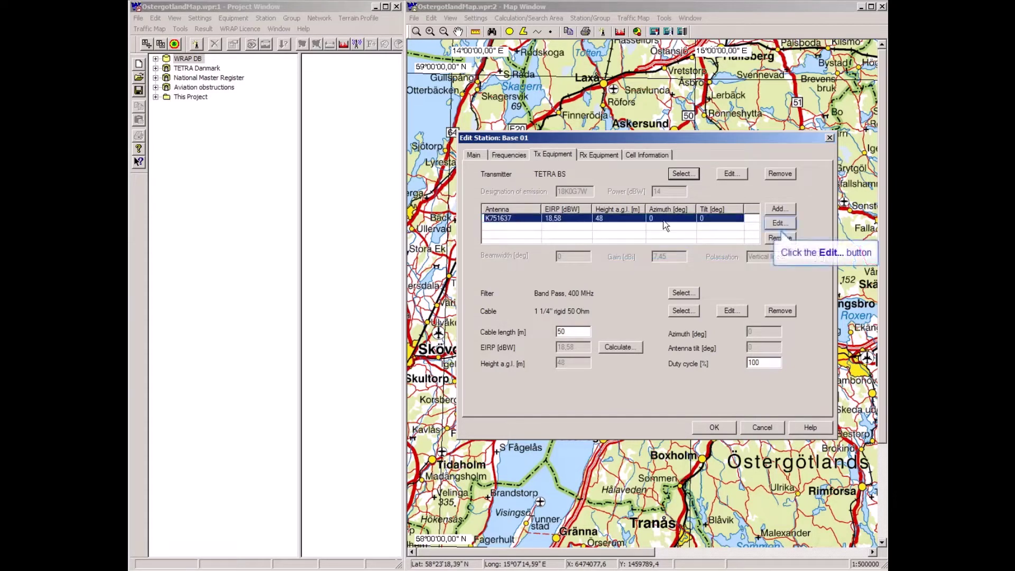
pyautogui.click(781, 223)
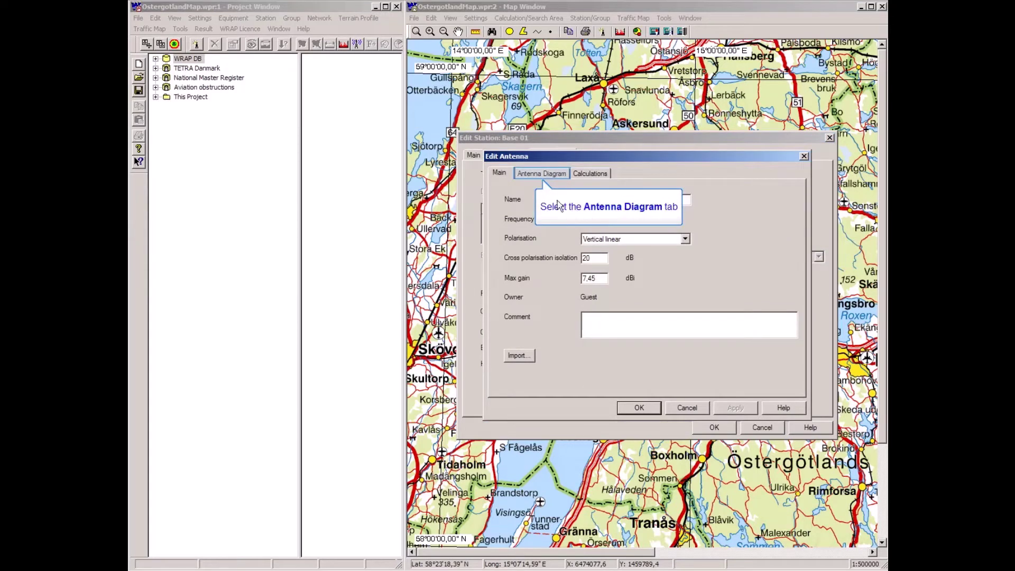
pyautogui.click(535, 176)
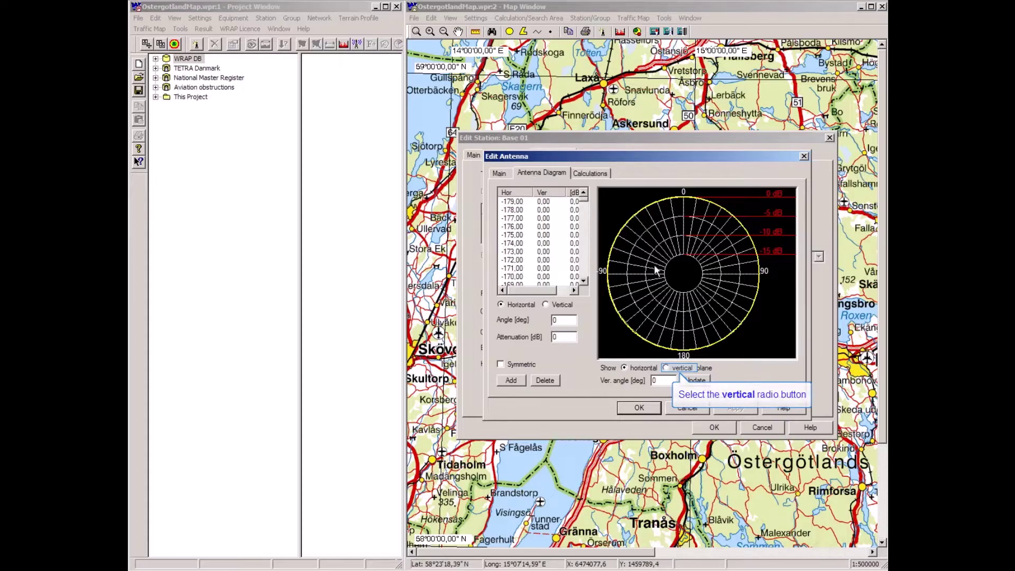
pyautogui.click(666, 368)
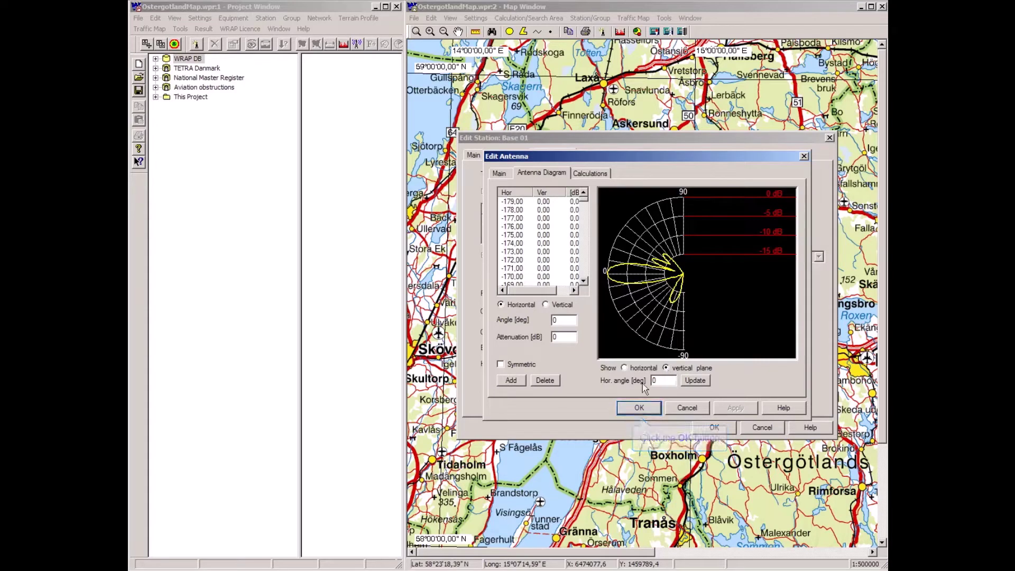
pyautogui.click(639, 408)
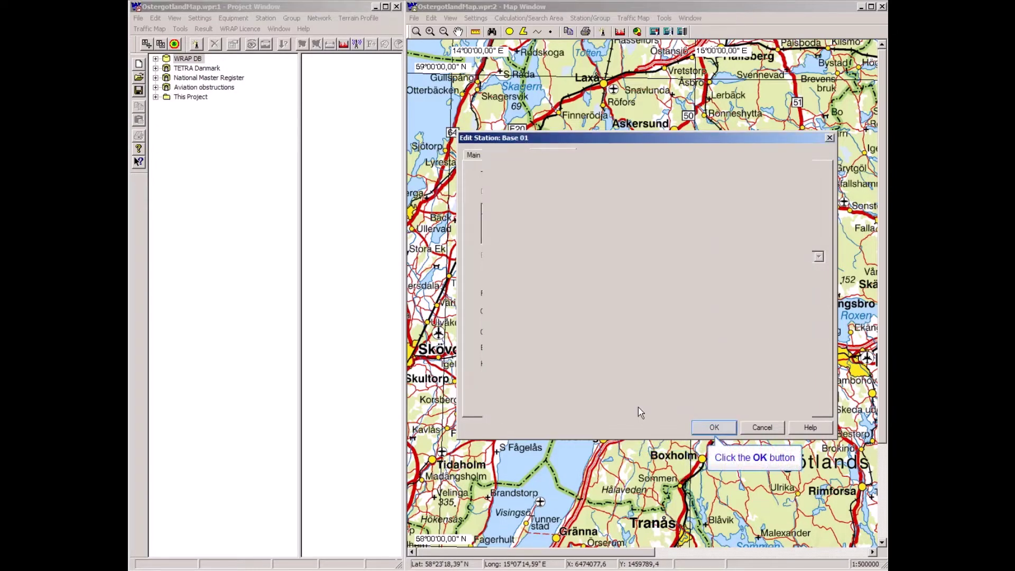
# - Place Base 01 on the map, list it under This Project > Stations in Project, and start Coverage
pyautogui.click(714, 427)
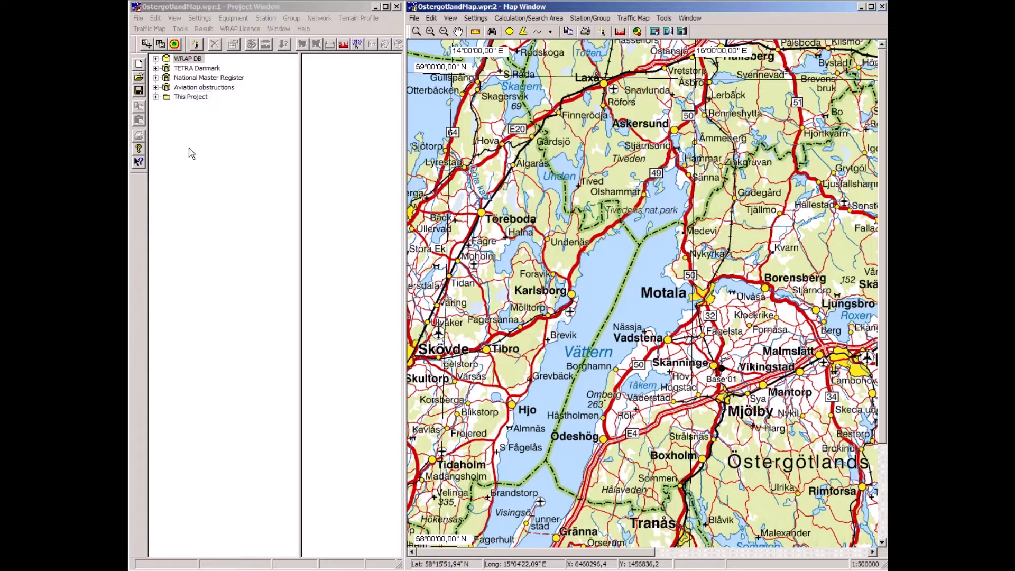
pyautogui.doubleClick(186, 96)
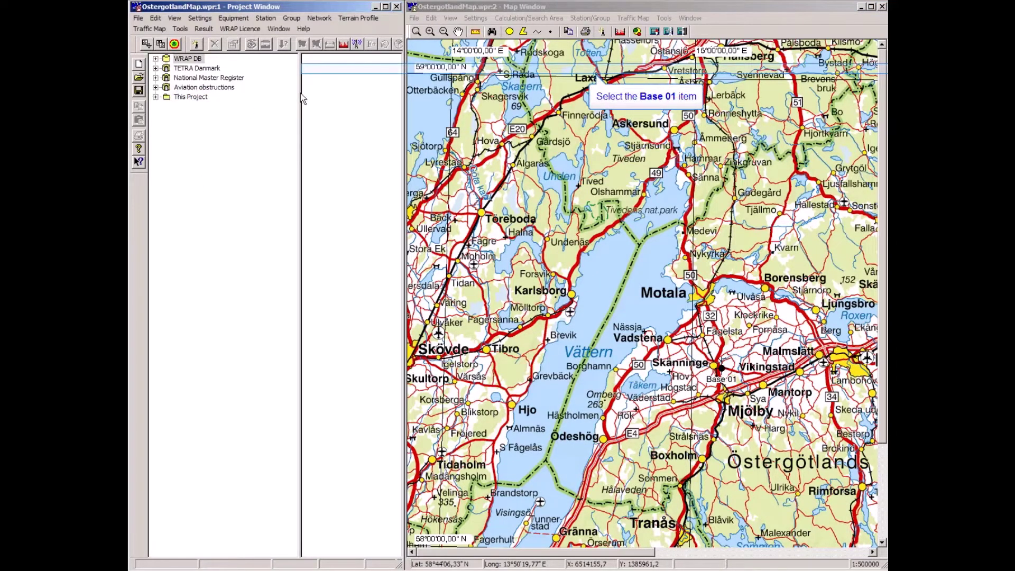
pyautogui.click(321, 69)
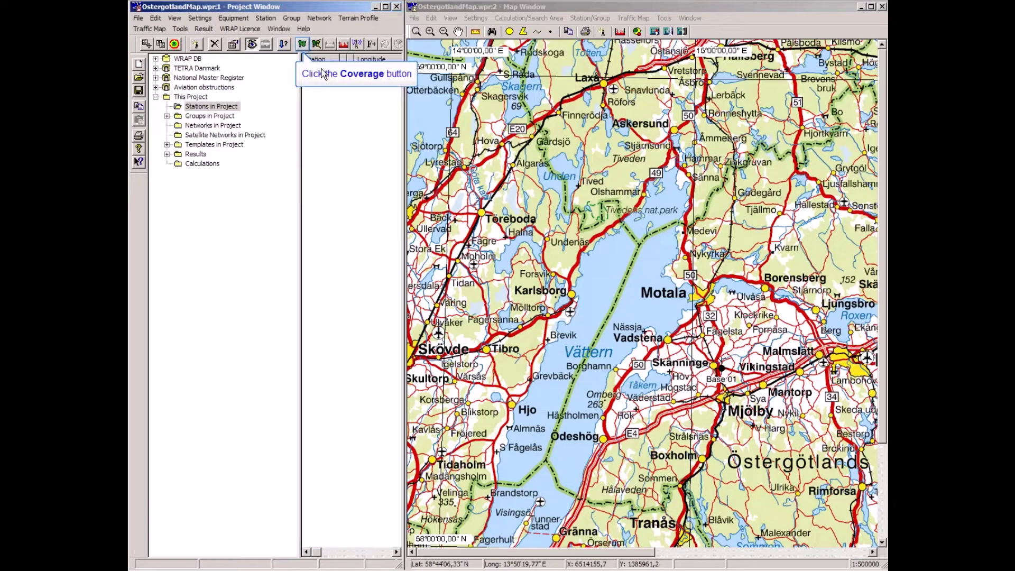
pyautogui.click(301, 44)
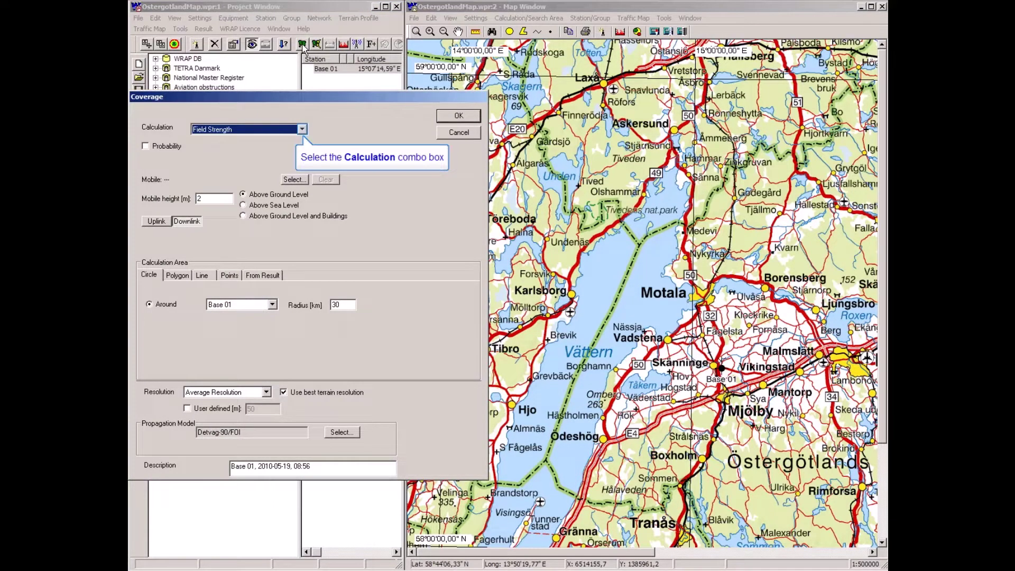
# - Run a Received Power coverage with TETRA Mobile 3 W, without best terrain resolution
pyautogui.click(302, 129)
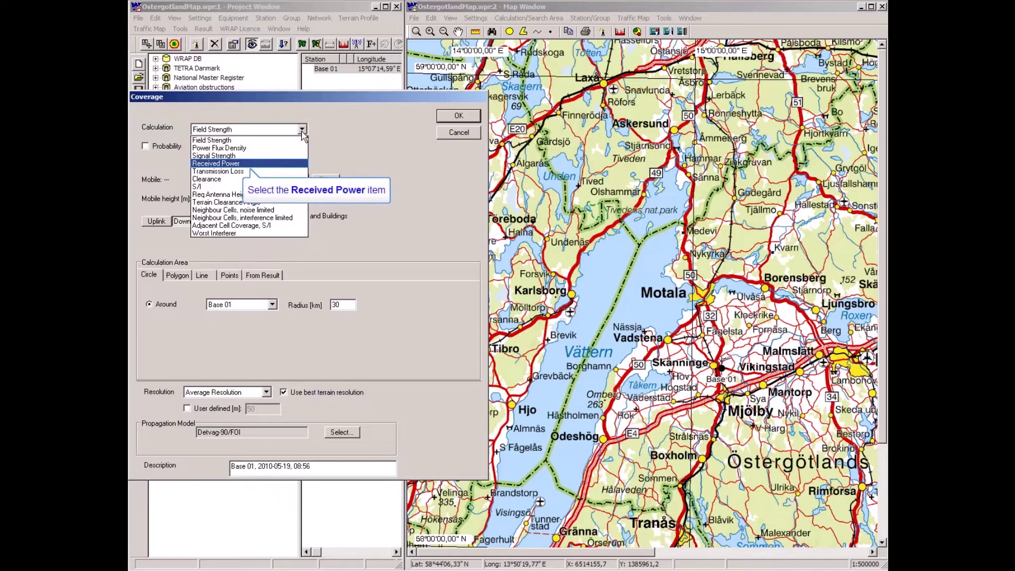
pyautogui.click(236, 164)
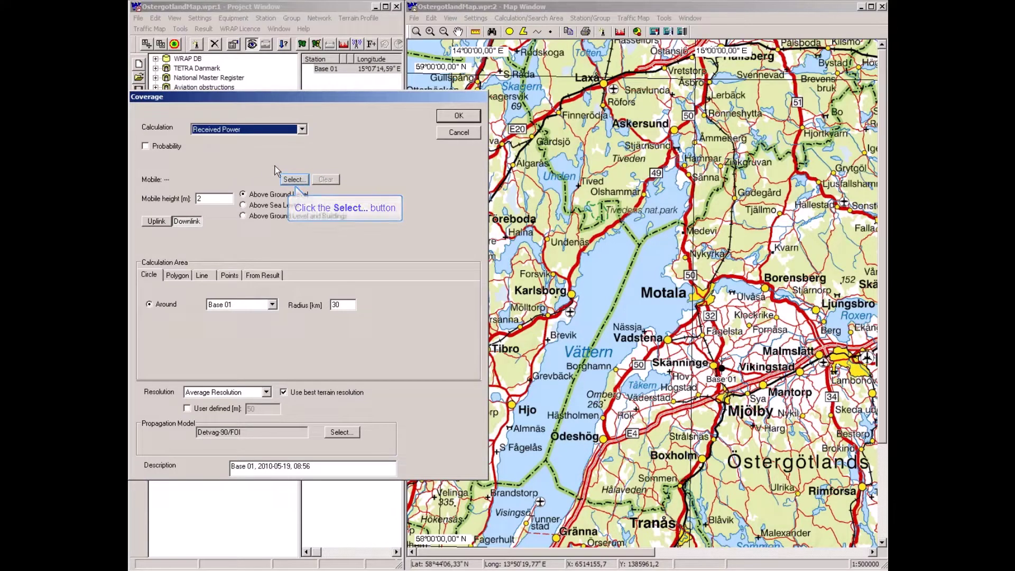
pyautogui.click(294, 179)
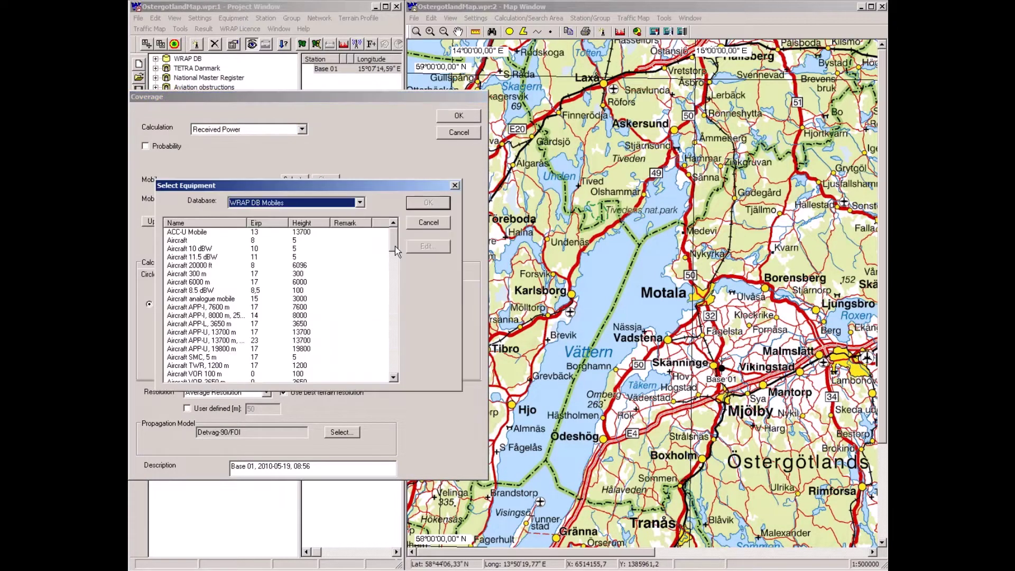
pyautogui.moveTo(397, 252); pyautogui.dragTo(393, 340)
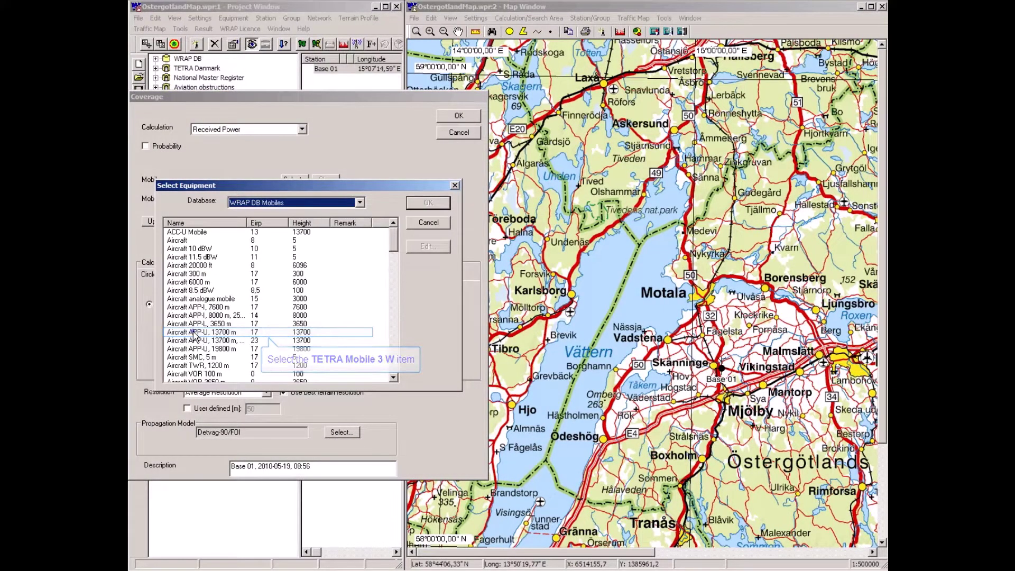
pyautogui.click(212, 332)
pyautogui.click(428, 203)
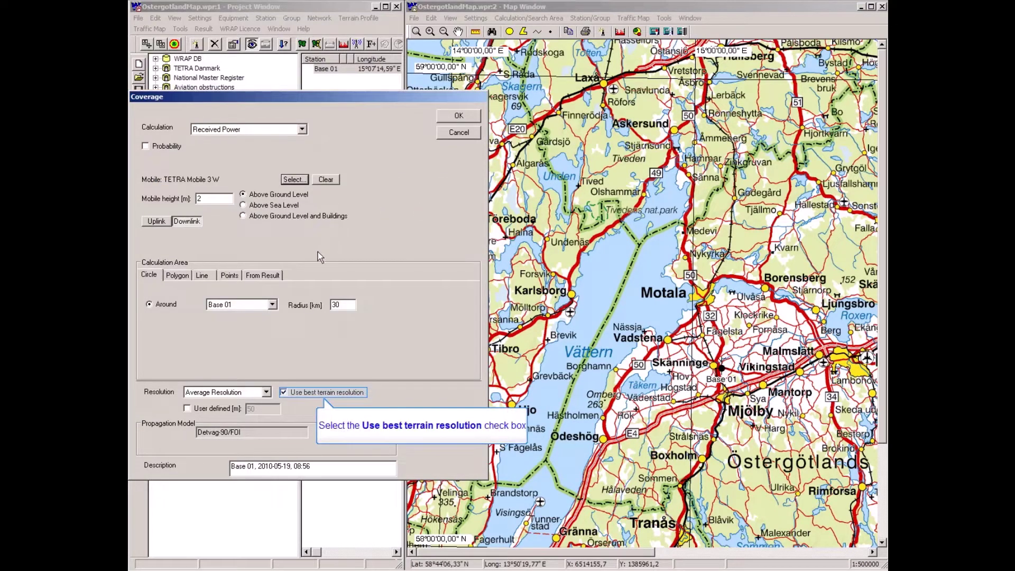
pyautogui.click(283, 392)
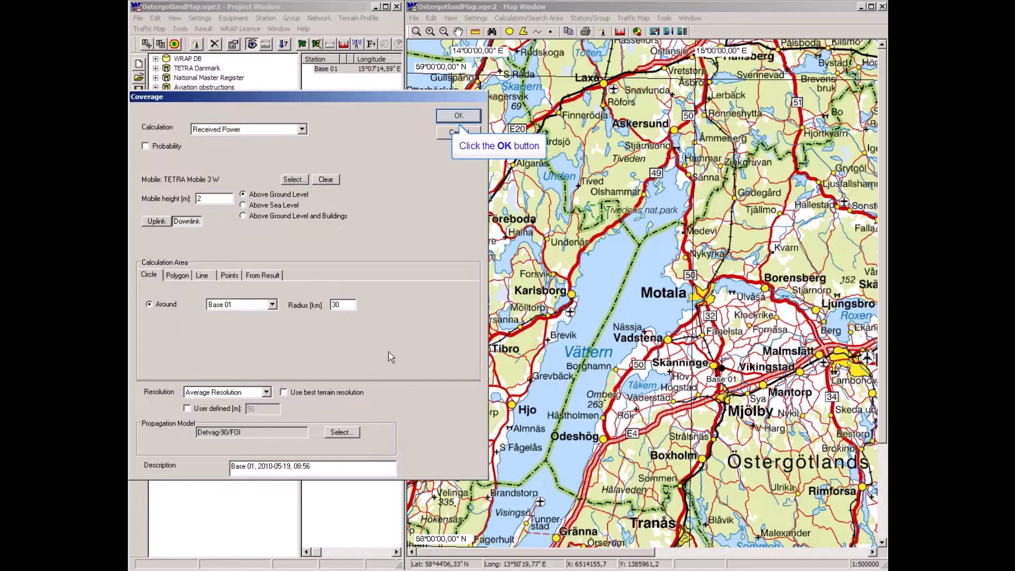
pyautogui.click(453, 118)
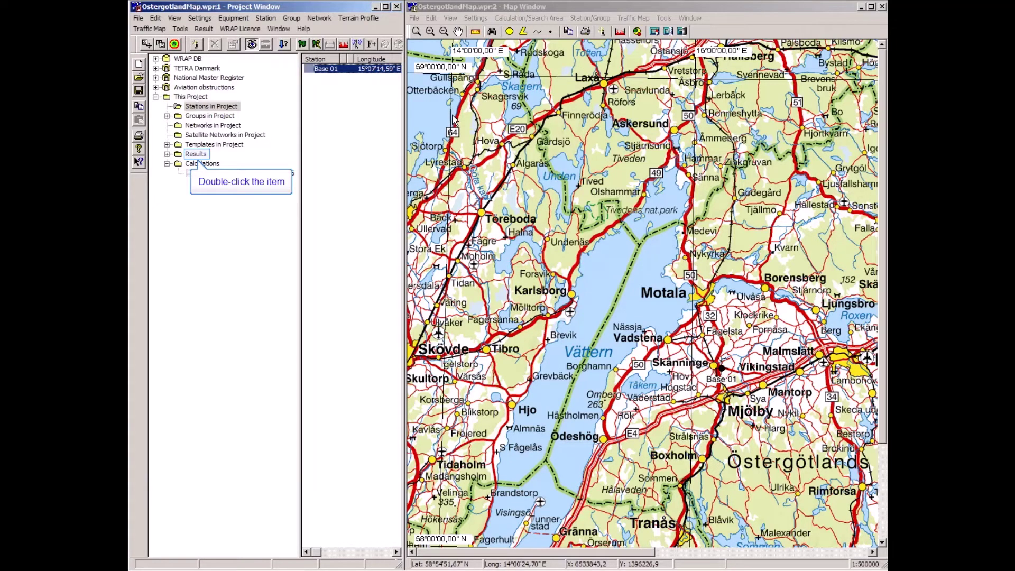
# - Expand Results > Coverage Results > Coverage Results Area in the project tree
pyautogui.doubleClick(195, 153)
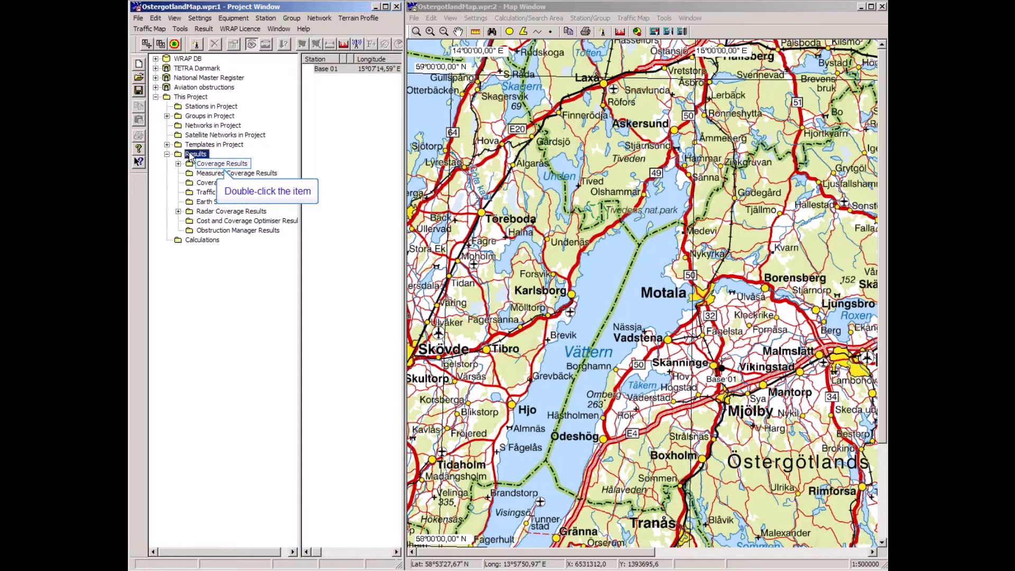
pyautogui.doubleClick(206, 165)
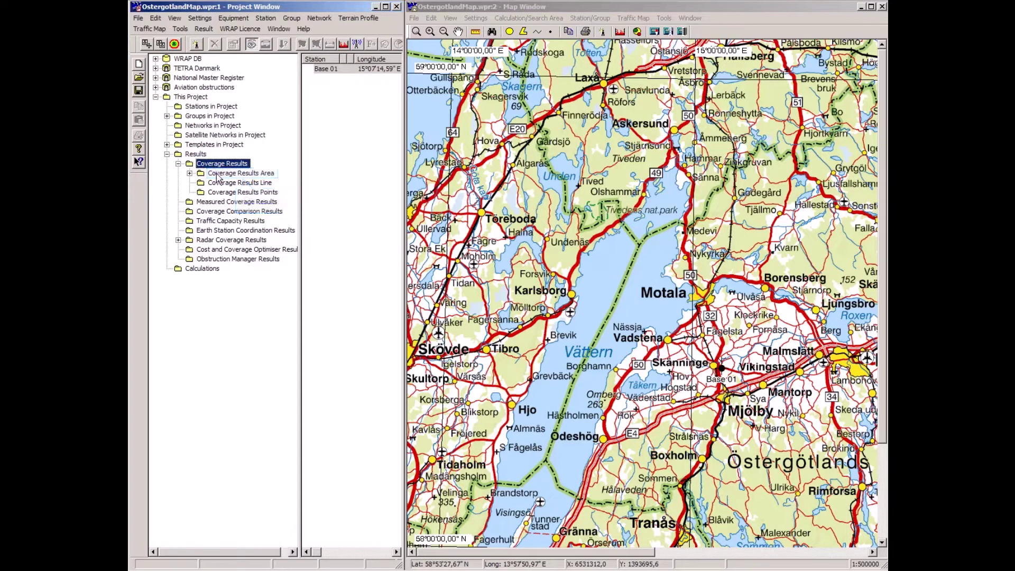
pyautogui.doubleClick(217, 175)
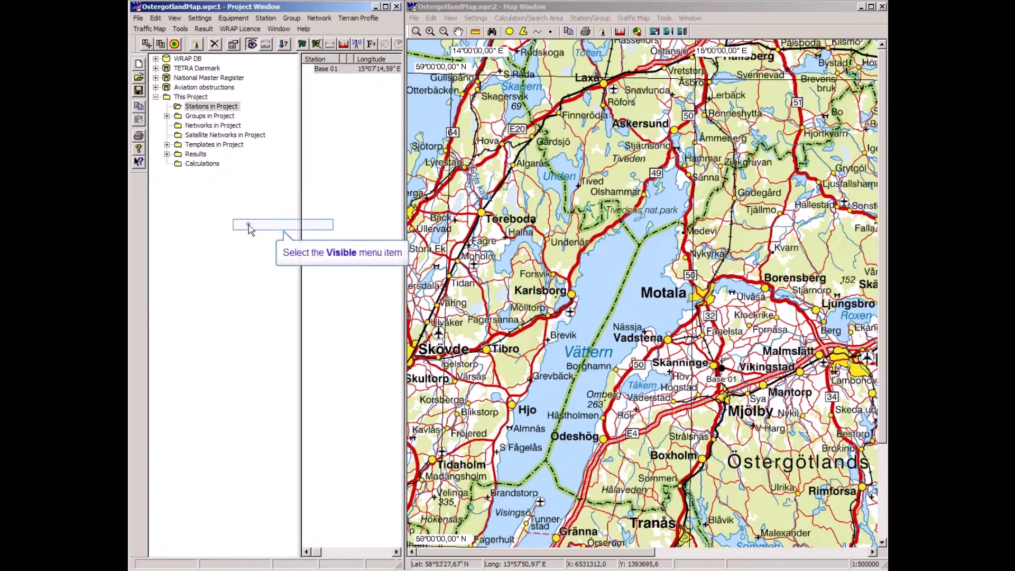
# - Make the Base 01 coverage result visible and bring the map window forward
pyautogui.click(249, 225)
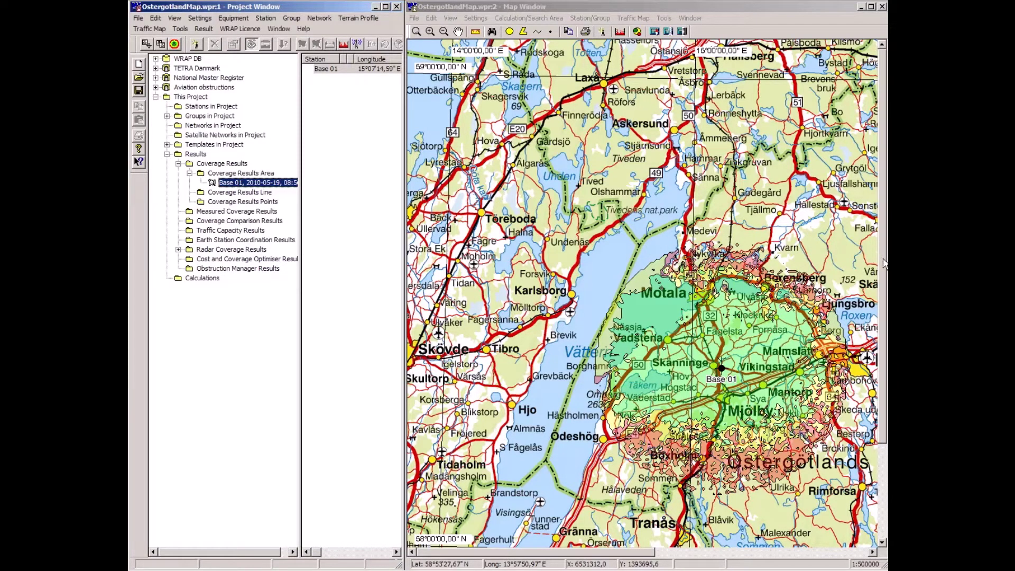
pyautogui.click(882, 285)
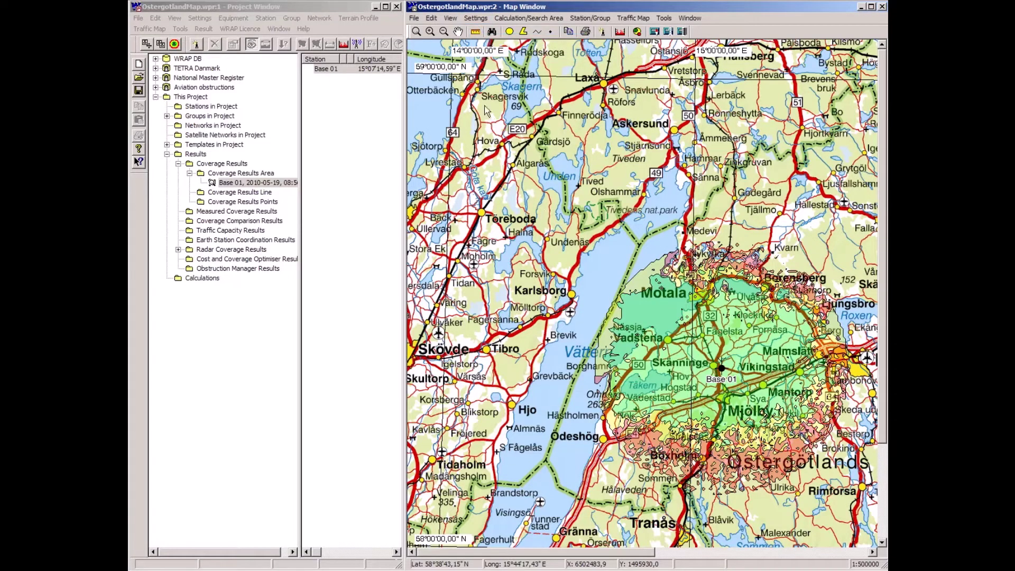
# - In Map Contents' Image Data, switch the Sweden 1:1000000 map to grey scale
pyautogui.click(475, 20)
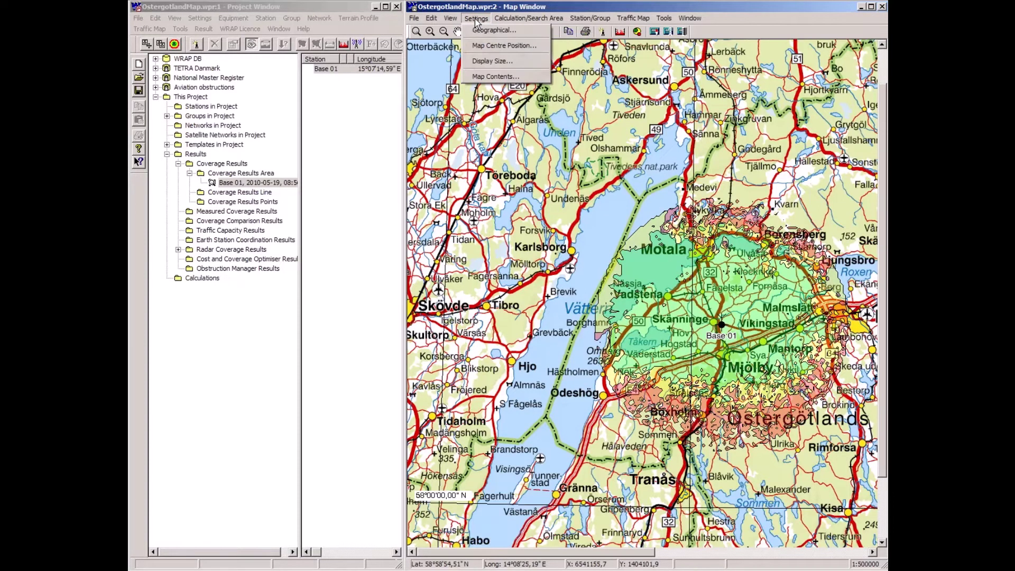
pyautogui.click(489, 77)
pyautogui.click(591, 183)
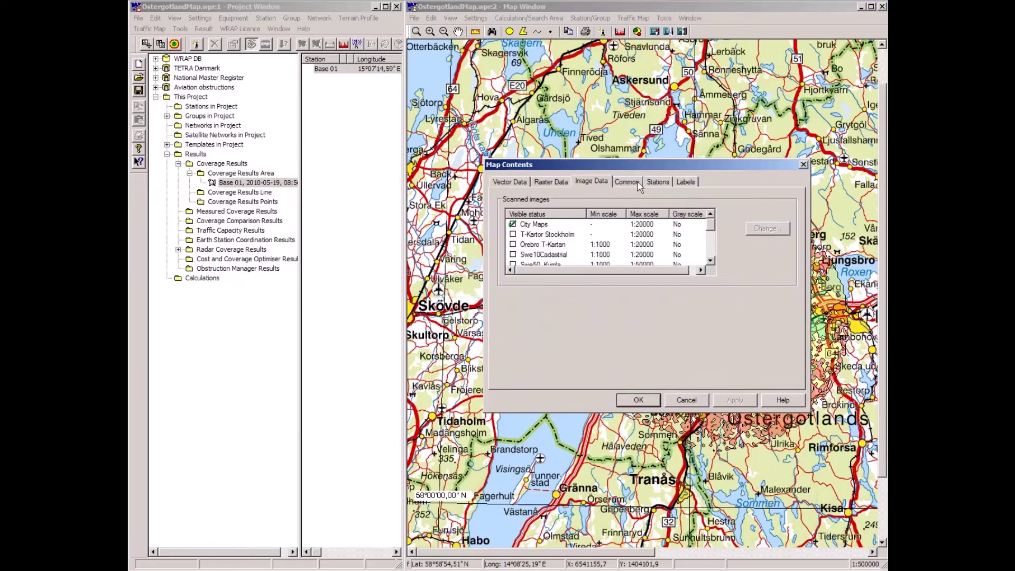
pyautogui.moveTo(710, 221); pyautogui.dragTo(718, 247)
pyautogui.click(552, 245)
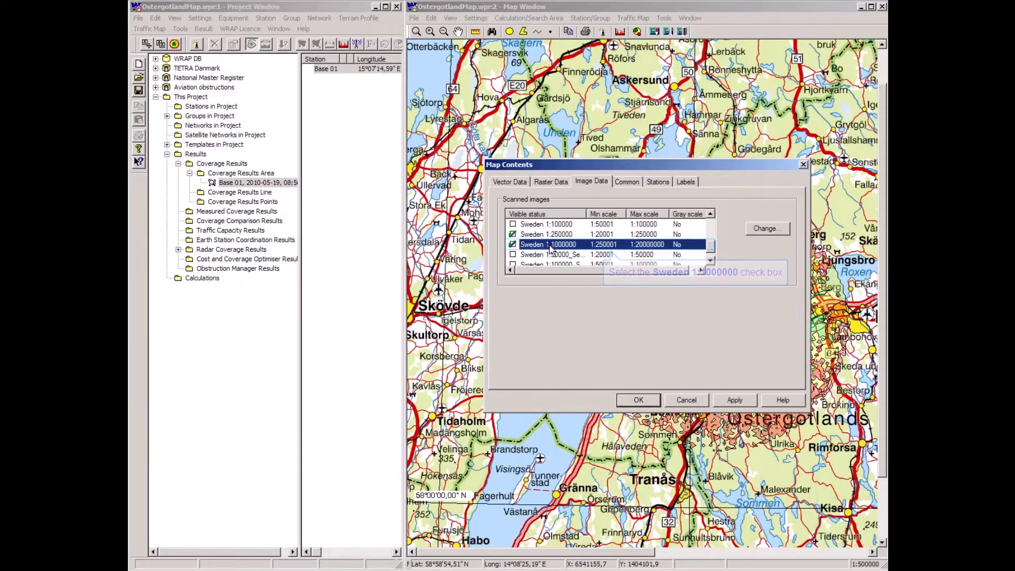
pyautogui.click(767, 228)
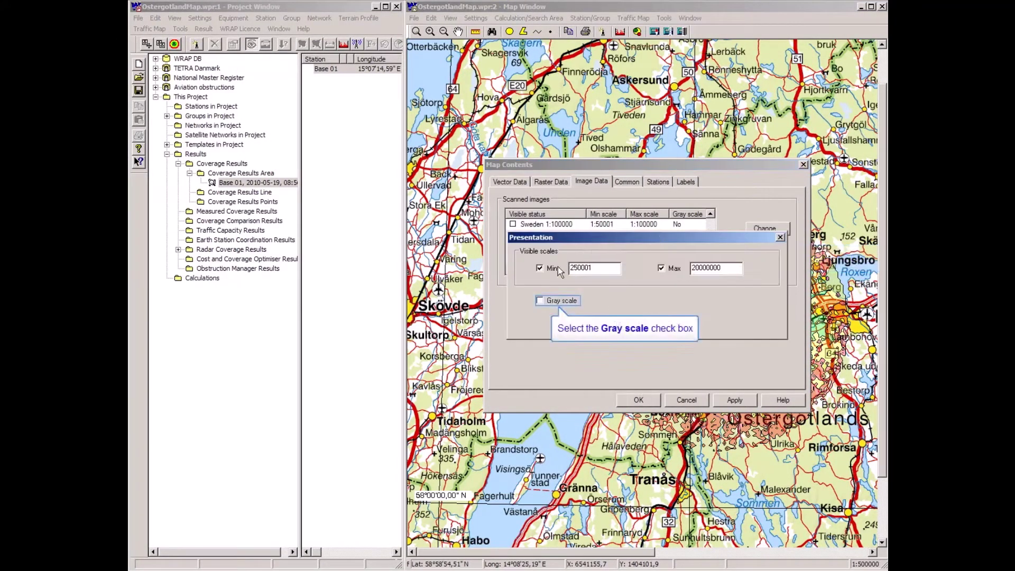
pyautogui.click(539, 300)
pyautogui.click(612, 323)
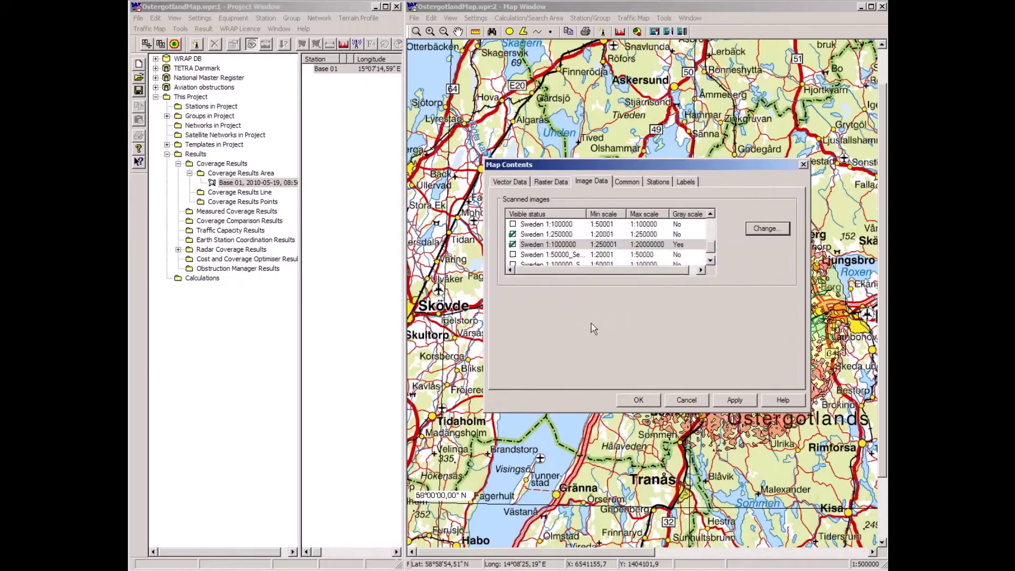
# - Switch the Sweden 1:250000 map to grey scale too and apply the map contents
pyautogui.click(550, 234)
pyautogui.click(767, 228)
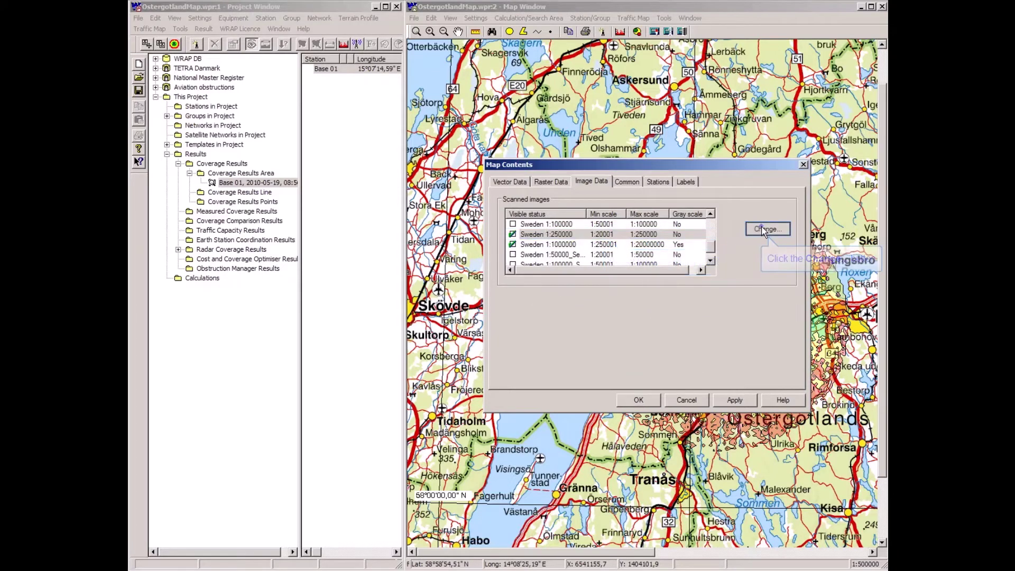
pyautogui.click(539, 300)
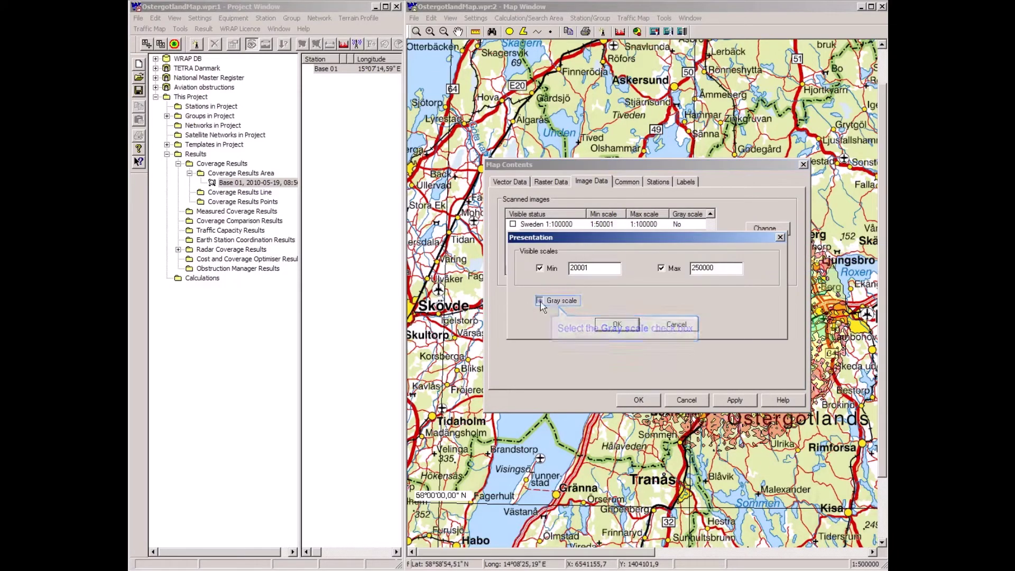
pyautogui.click(621, 324)
pyautogui.click(644, 404)
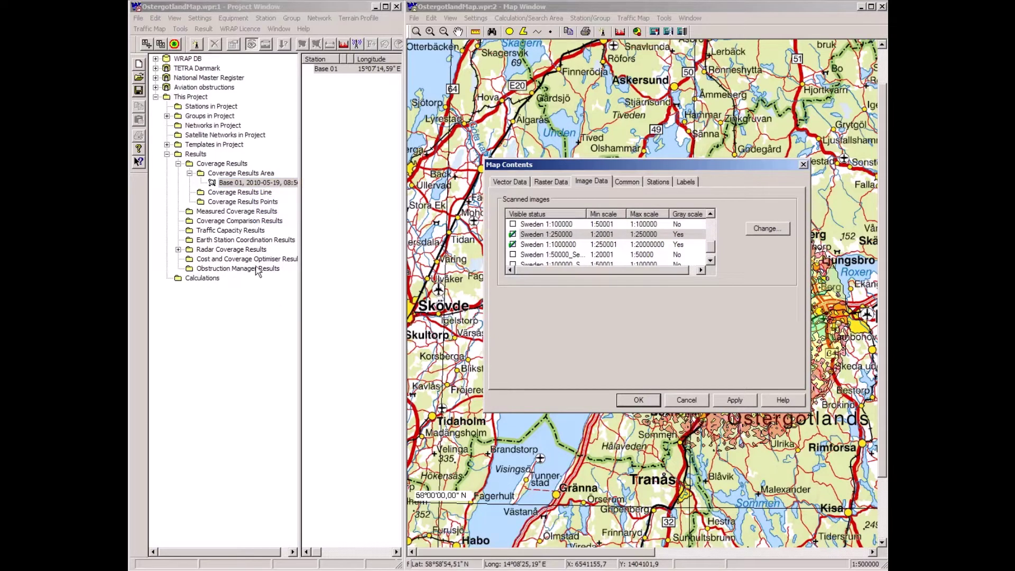
pyautogui.doubleClick(238, 184)
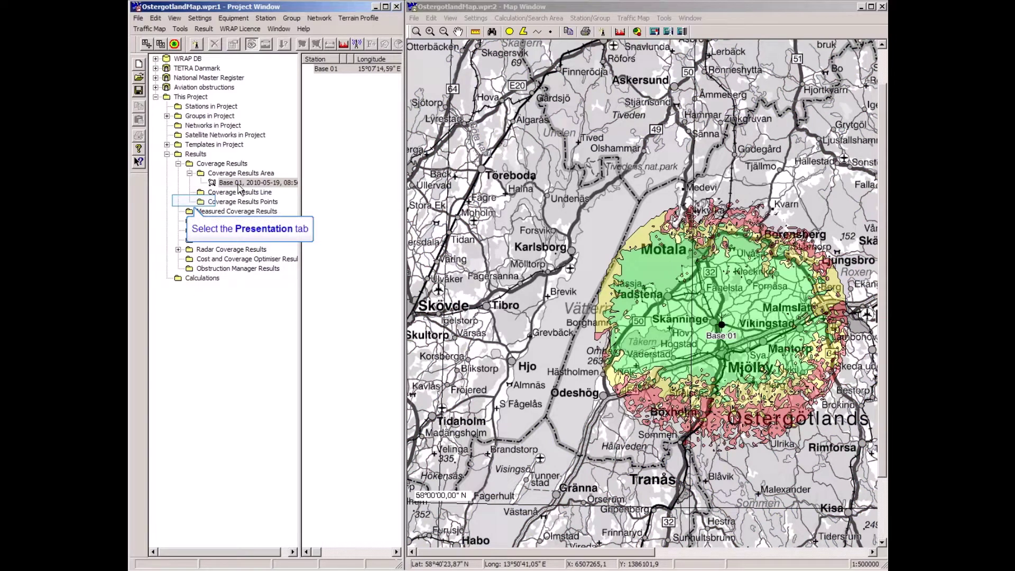
pyautogui.click(195, 201)
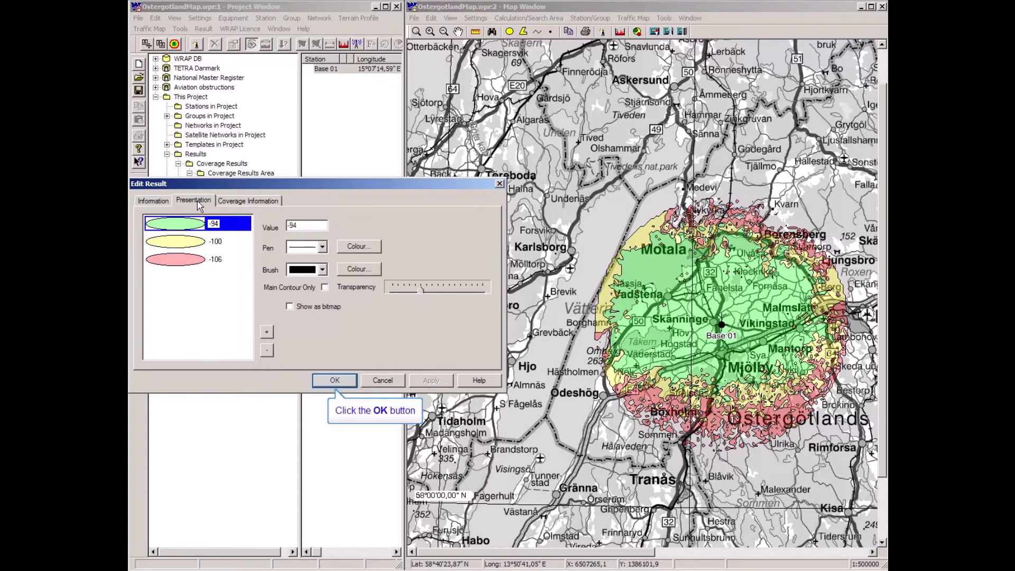
pyautogui.click(335, 382)
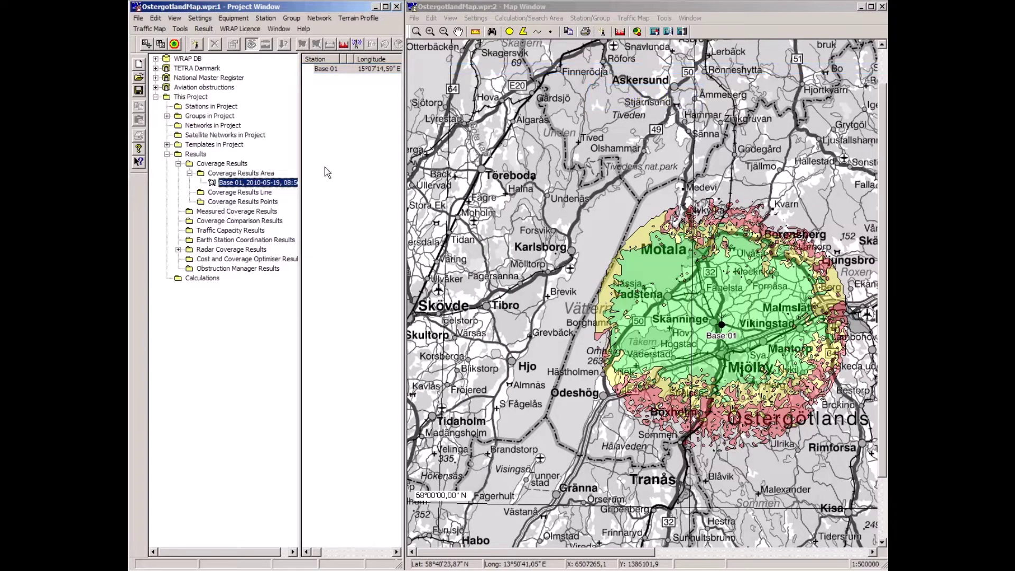
pyautogui.click(325, 69)
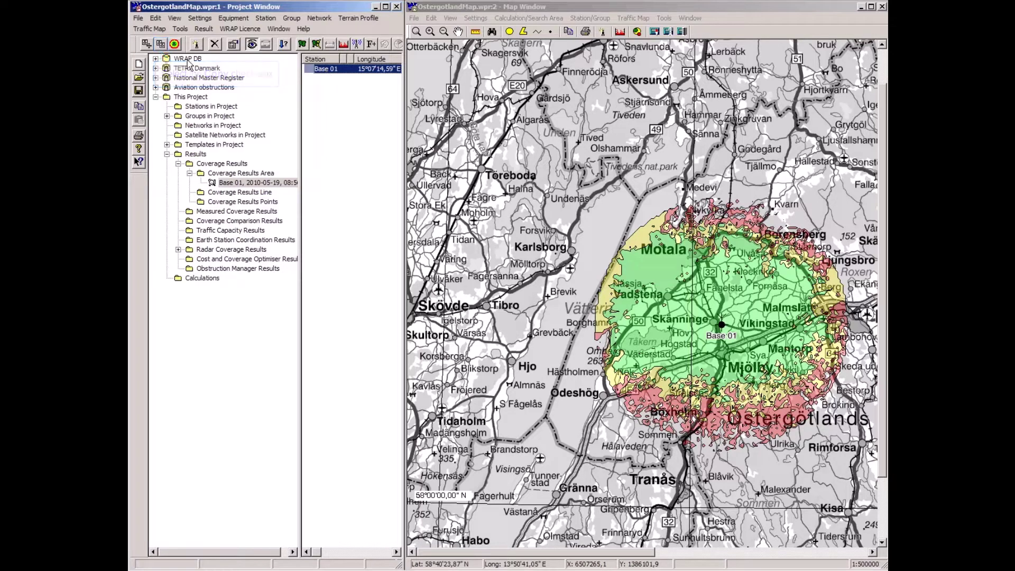
# - With Immediate Coverage on, place two copies of Base 01 near Gränna and west of Rimforsa
pyautogui.click(161, 45)
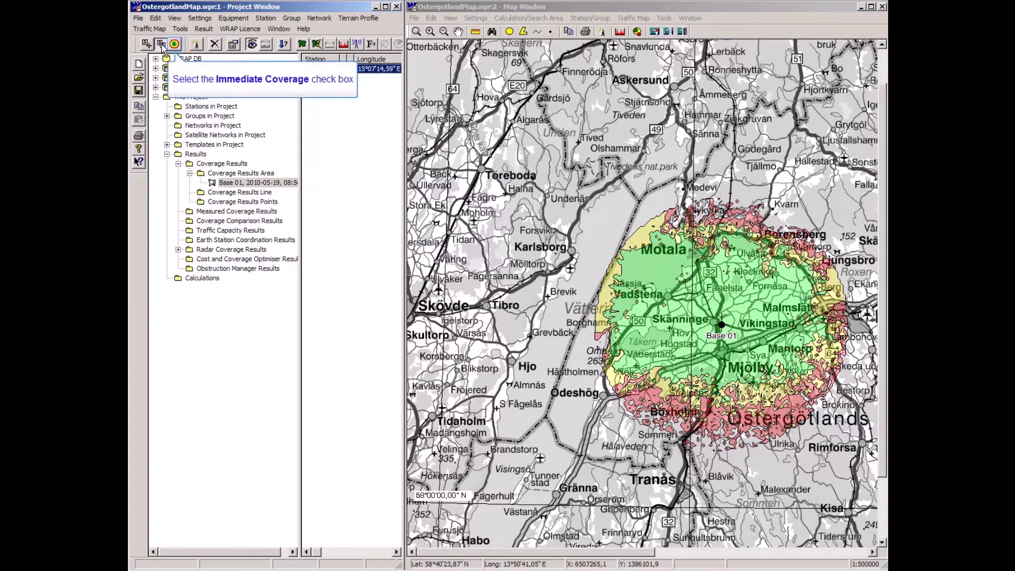
pyautogui.click(175, 44)
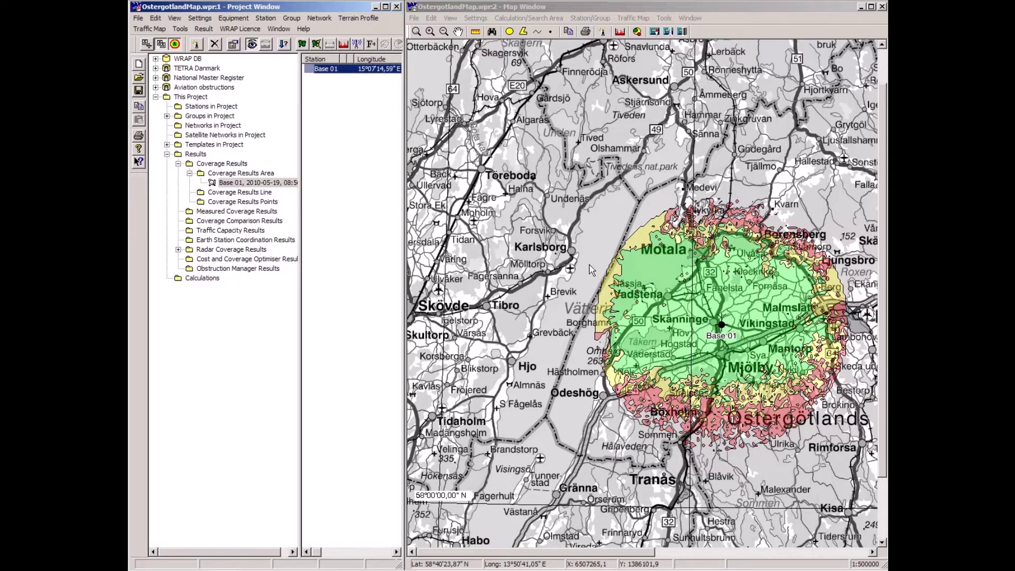
pyautogui.click(621, 455)
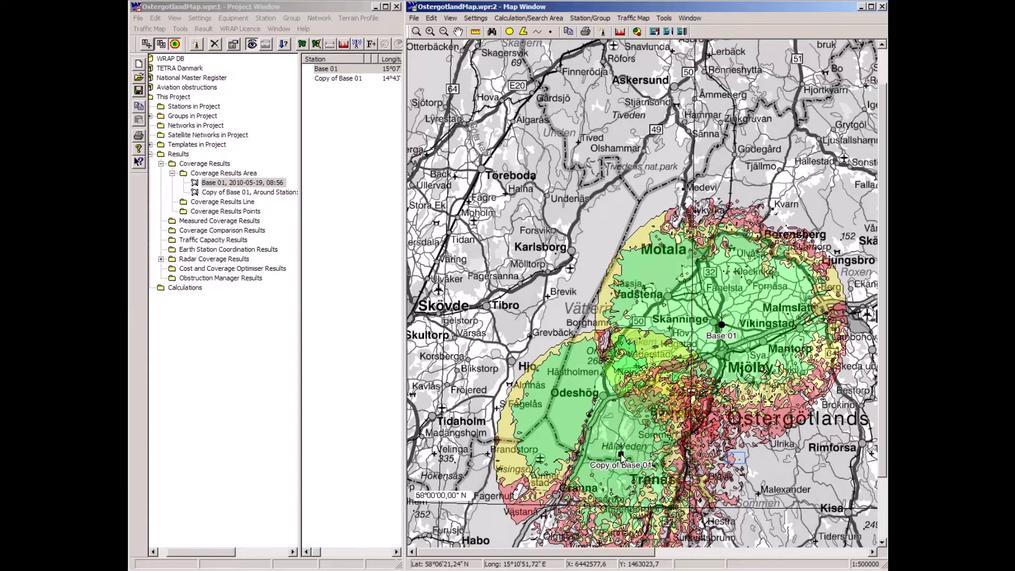
pyautogui.click(735, 458)
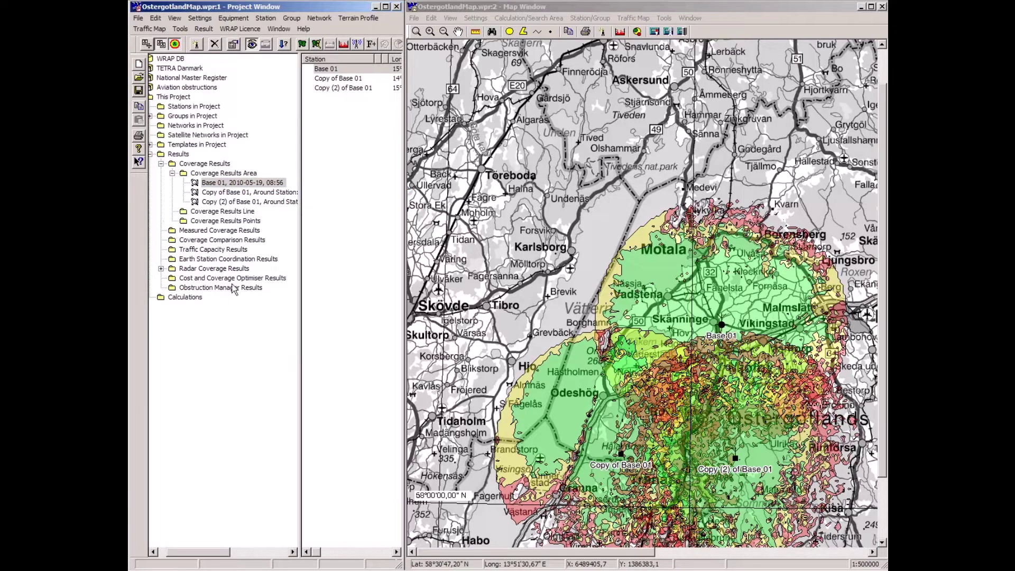
# - Combine the Base 01 and two copy coverage results into the NNN composite
pyautogui.click(214, 183)
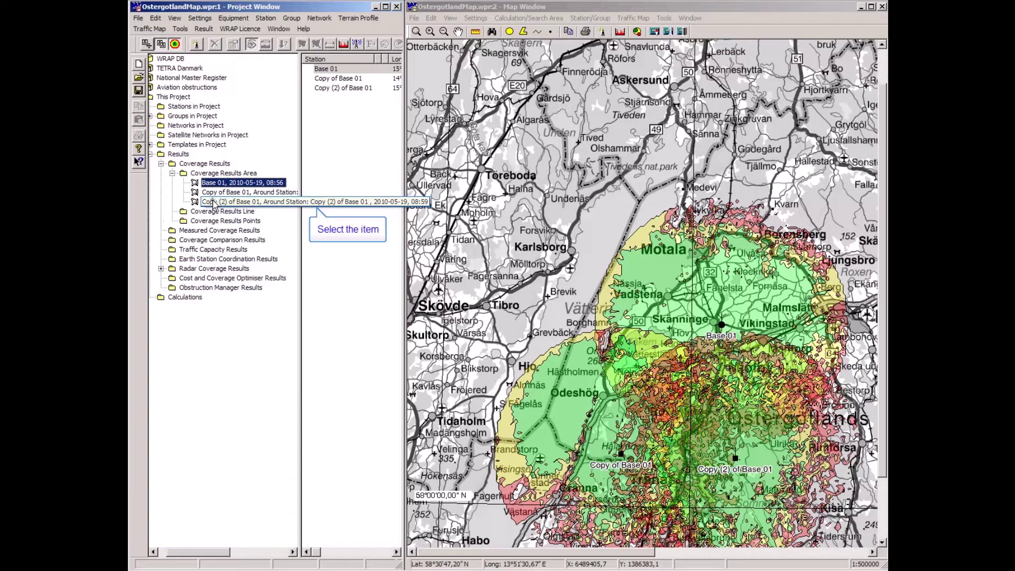
pyautogui.keyDown('ctrl'); pyautogui.click(213, 195); pyautogui.keyUp('ctrl')
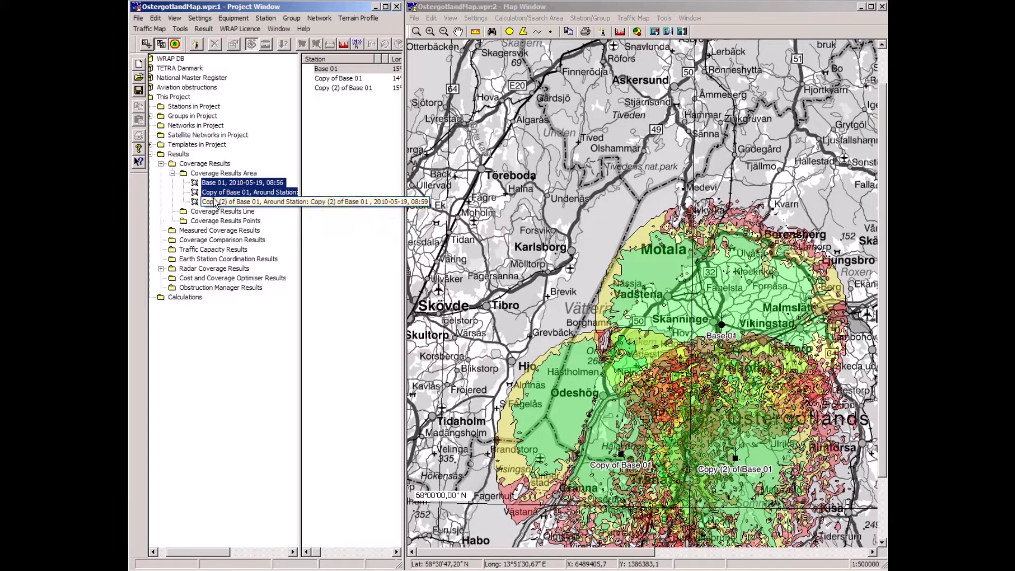
pyautogui.rightClick(214, 203)
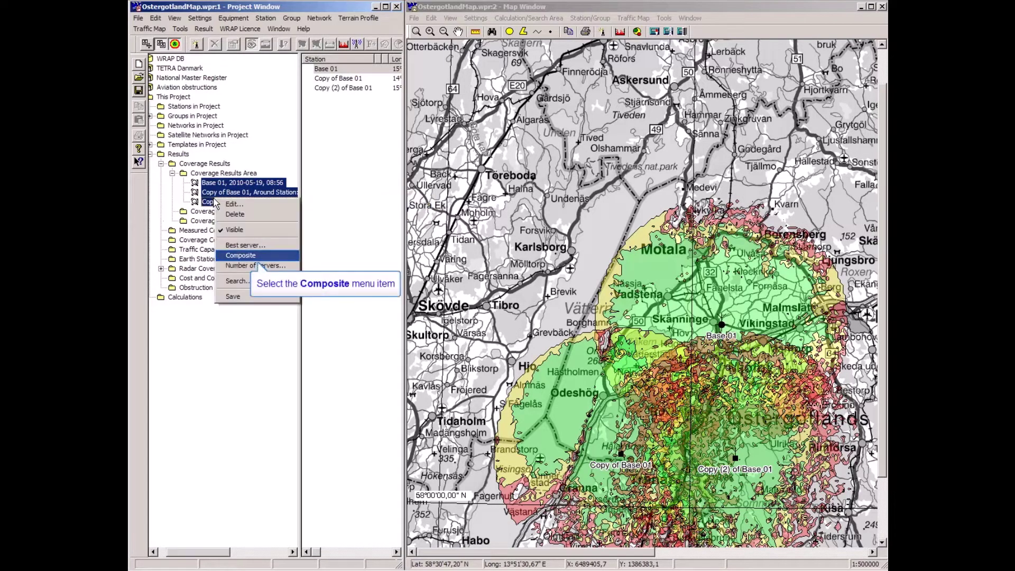
pyautogui.click(231, 257)
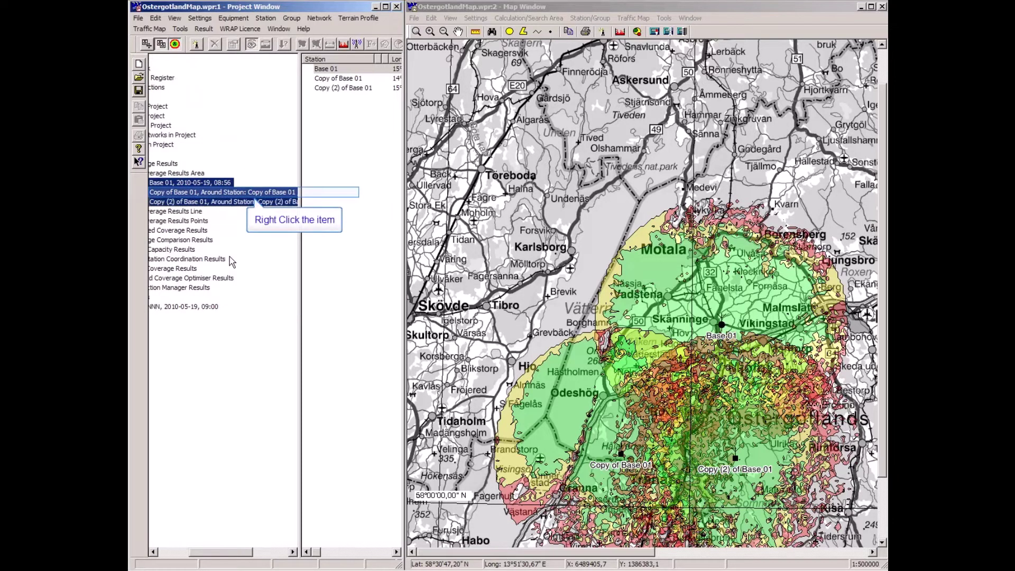
# - Hide the individual coverage results and show only the NNN composite on the map
pyautogui.rightClick(171, 192)
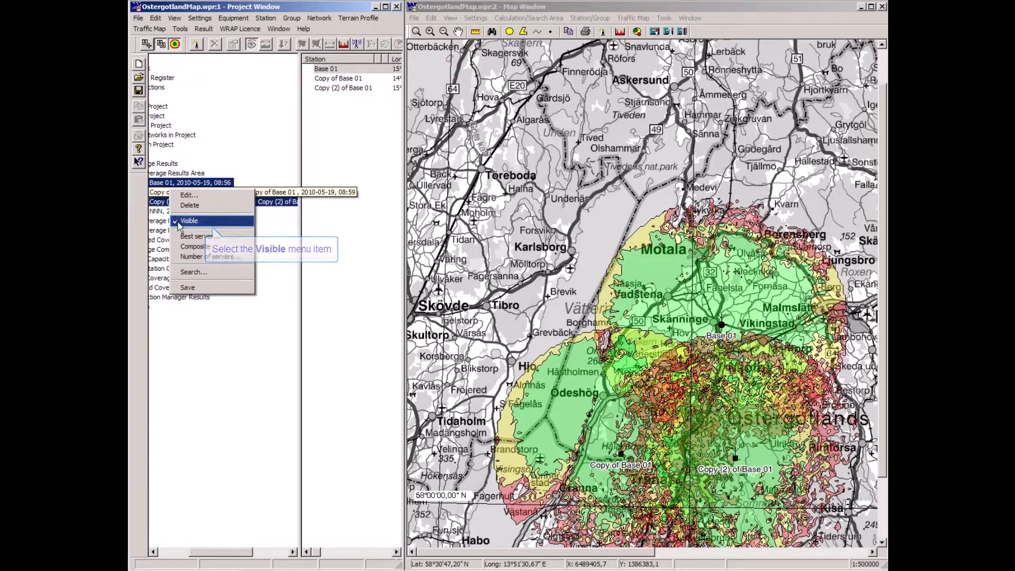
pyautogui.click(180, 222)
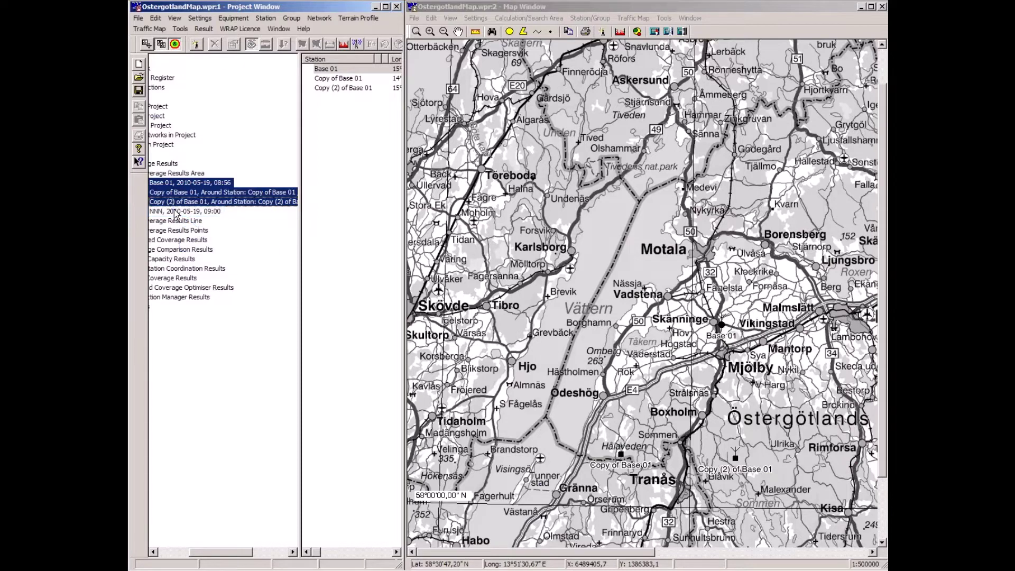
pyautogui.rightClick(174, 211)
pyautogui.click(187, 252)
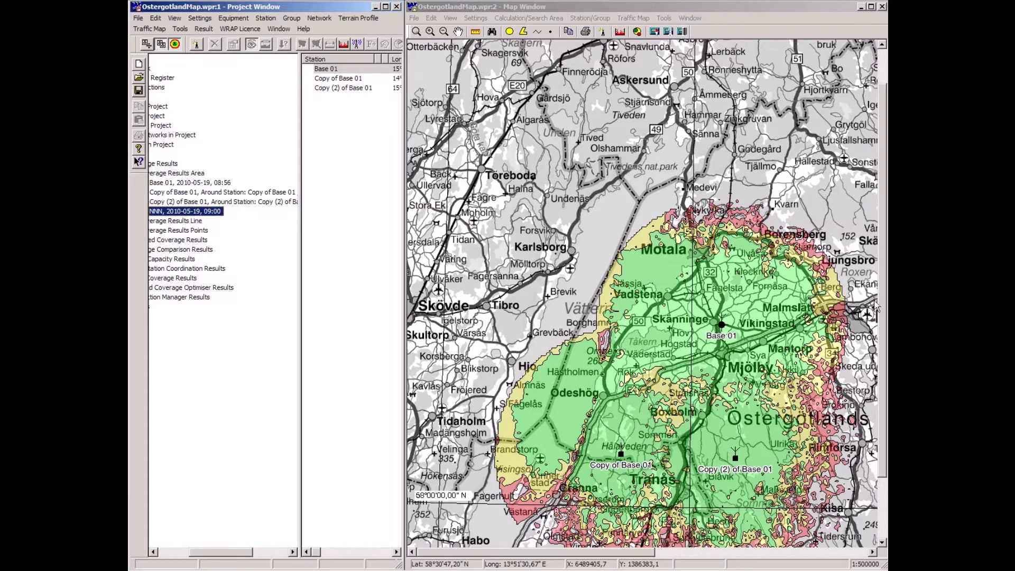
pyautogui.moveTo(882, 318); pyautogui.dragTo(883, 348)
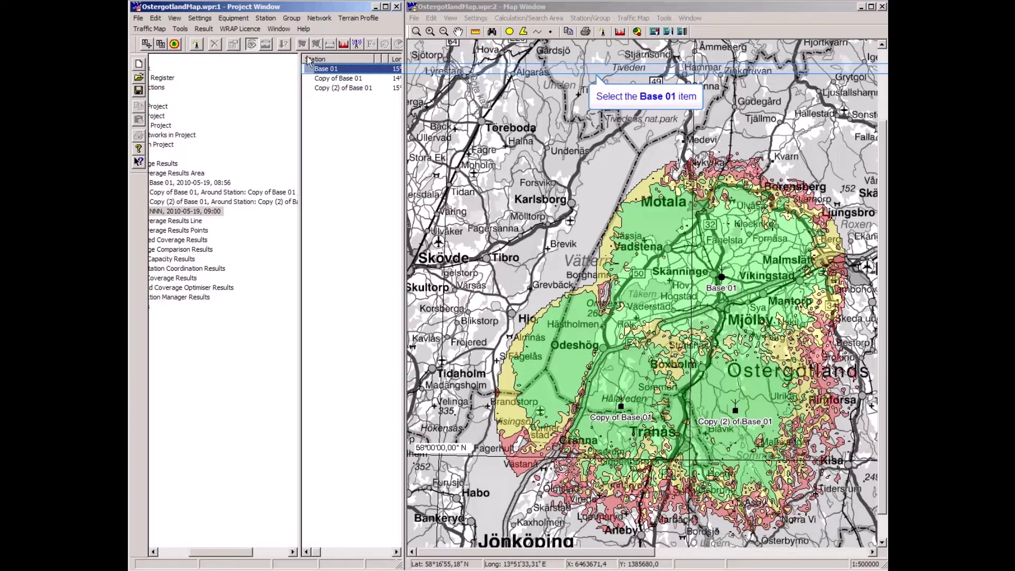
pyautogui.click(323, 69)
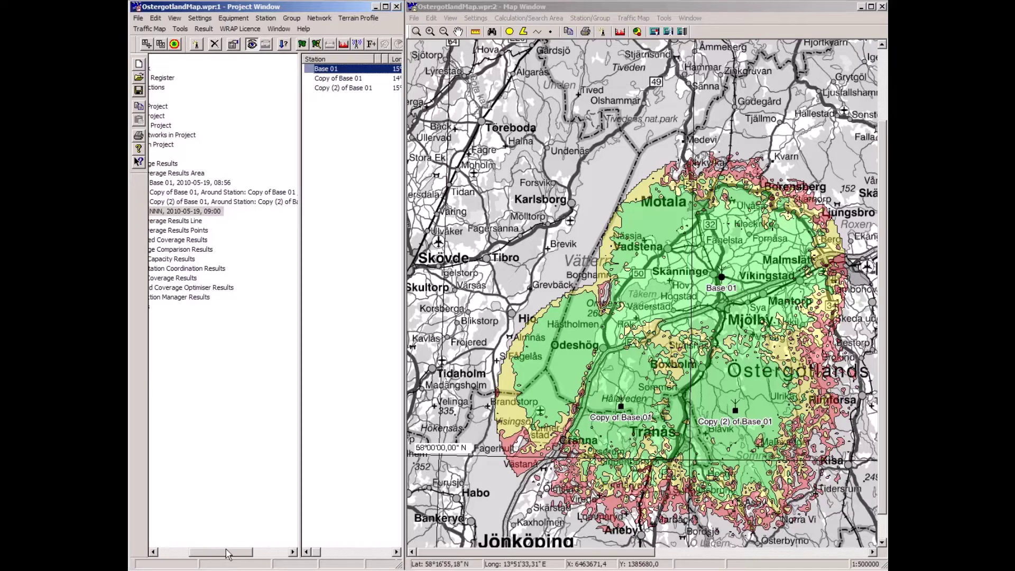
# - Untick Visible on the NNN composite coverage so only the terrain and three station markers show
pyautogui.moveTo(227, 552); pyautogui.dragTo(206, 552)
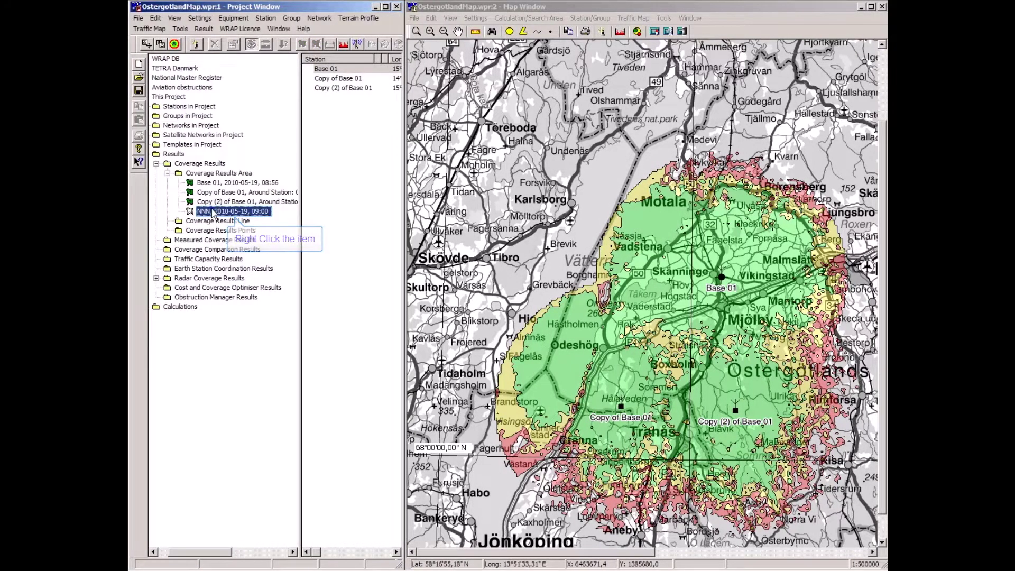
pyautogui.rightClick(212, 212)
pyautogui.click(223, 251)
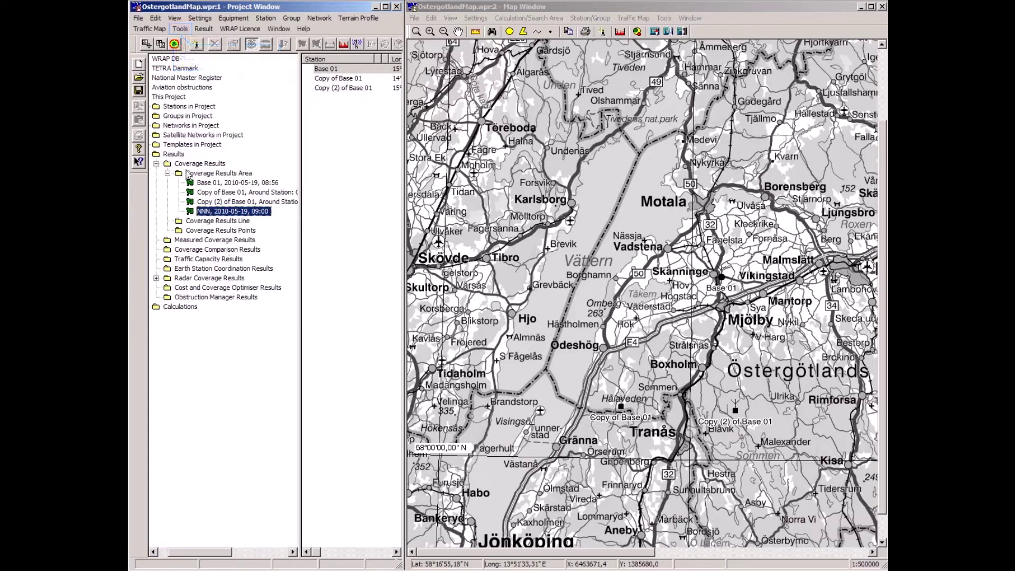
pyautogui.click(180, 29)
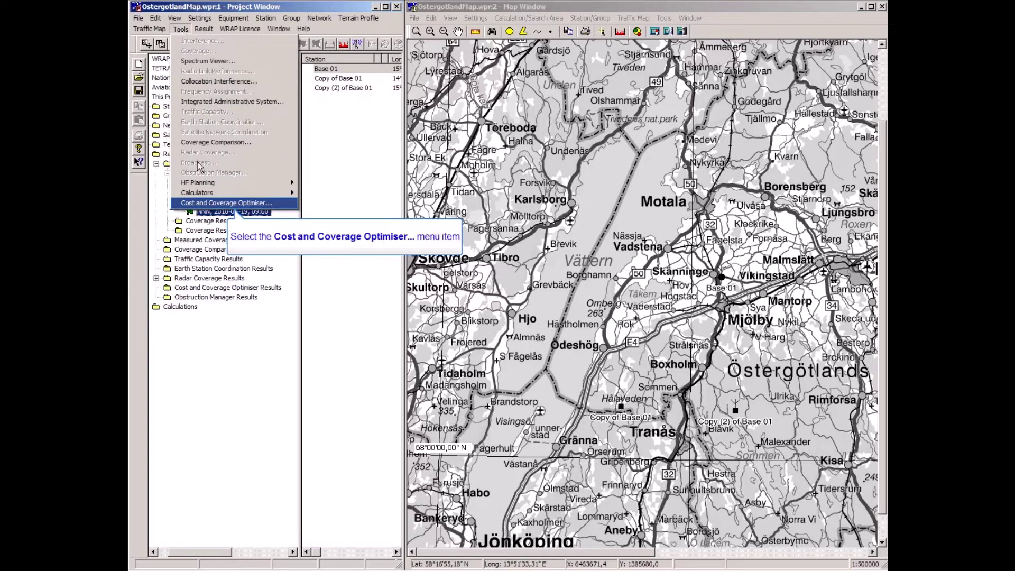
# - Open the Cost and Coverage Optimiser from the Tools menu
pyautogui.click(198, 204)
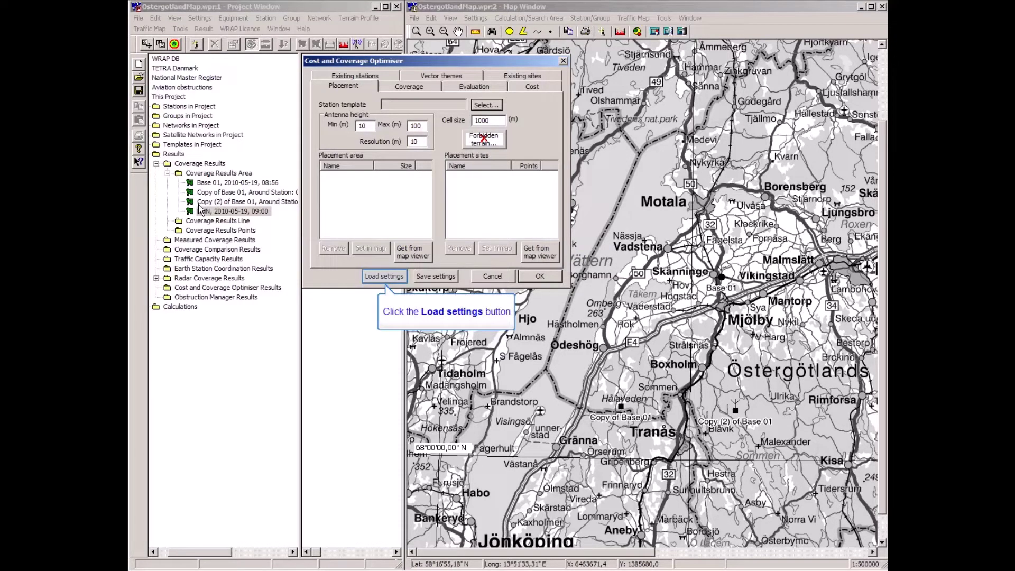
# - Load the TETRA.wco settings file: Tetra BS_48 m template, 8000 m cells, Area 2
pyautogui.click(384, 275)
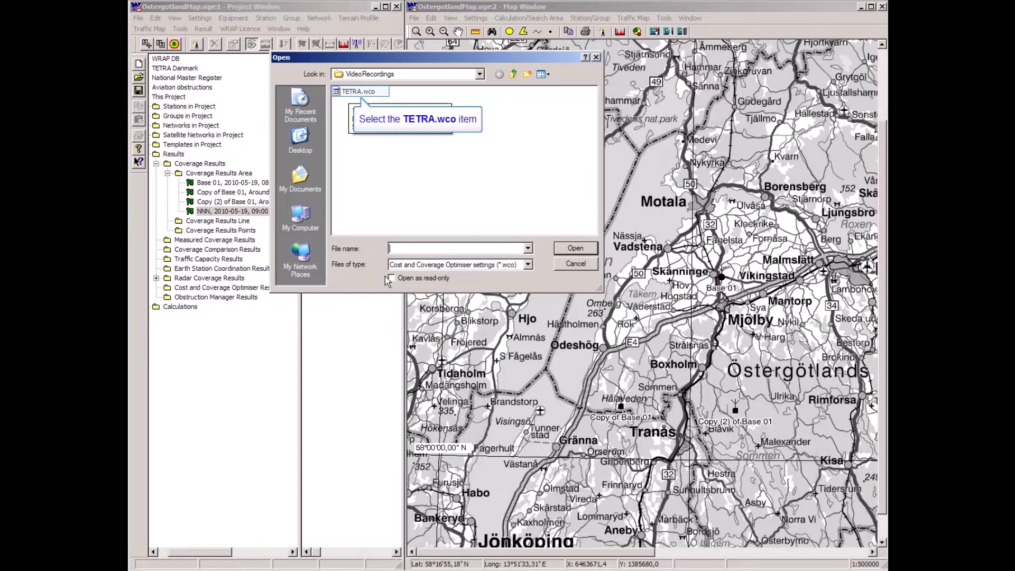
pyautogui.click(349, 93)
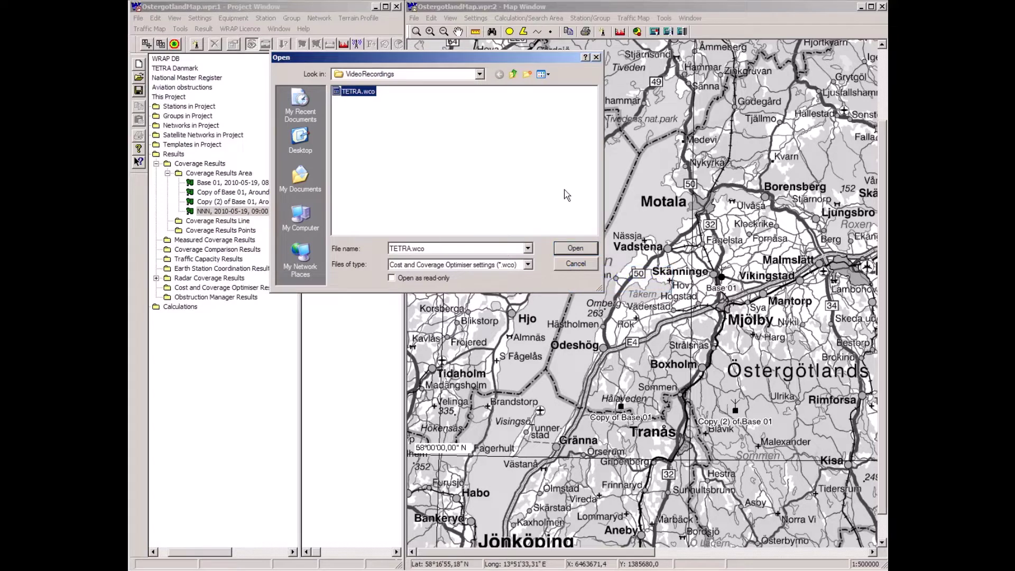
pyautogui.click(575, 248)
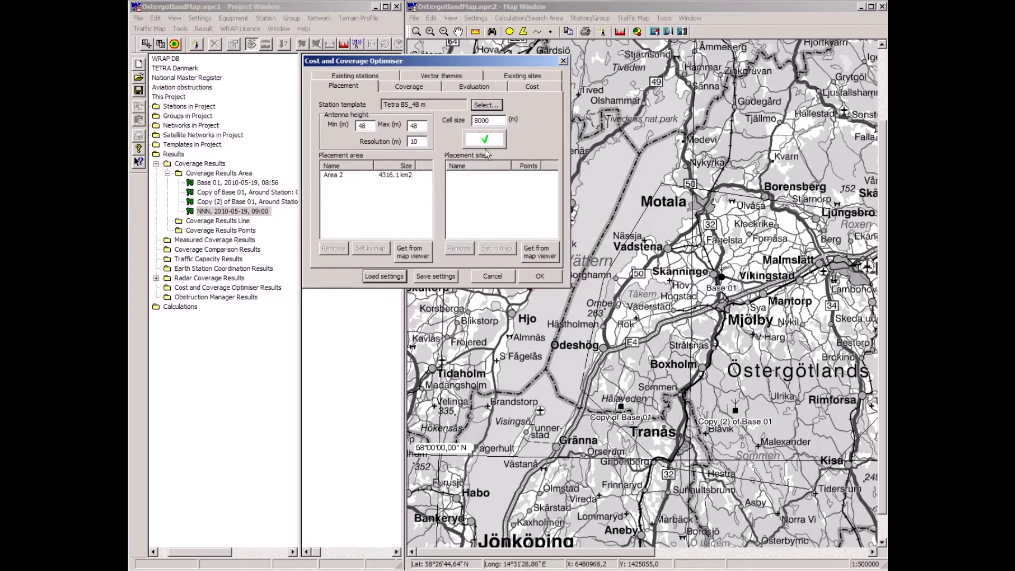
# - Move the optimiser aside, outline placement Area 2 on the map in magenta, and show Coverage settings
pyautogui.moveTo(477, 61); pyautogui.dragTo(315, 54)
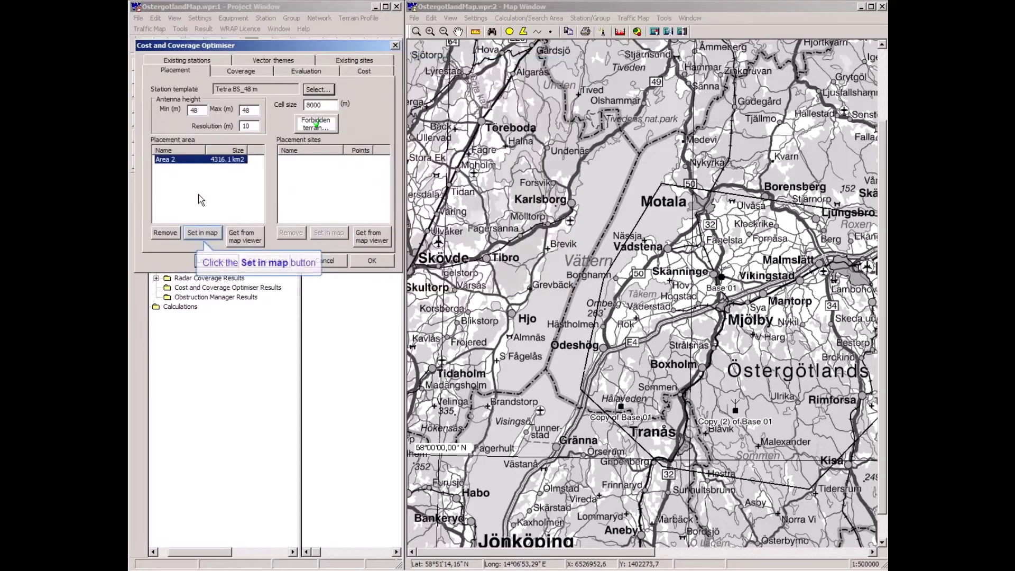
pyautogui.click(202, 235)
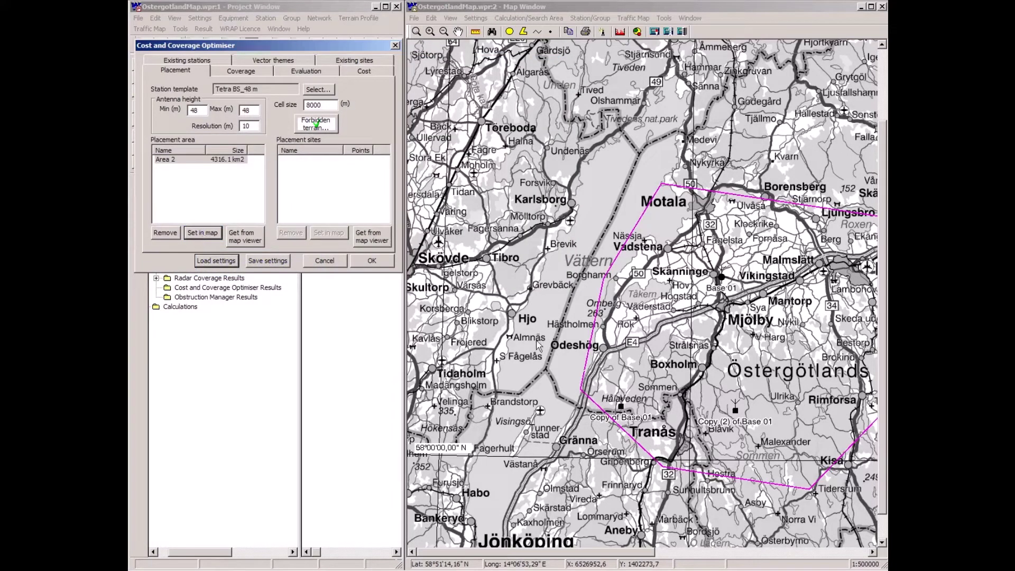
pyautogui.moveTo(612, 554); pyautogui.dragTo(660, 558)
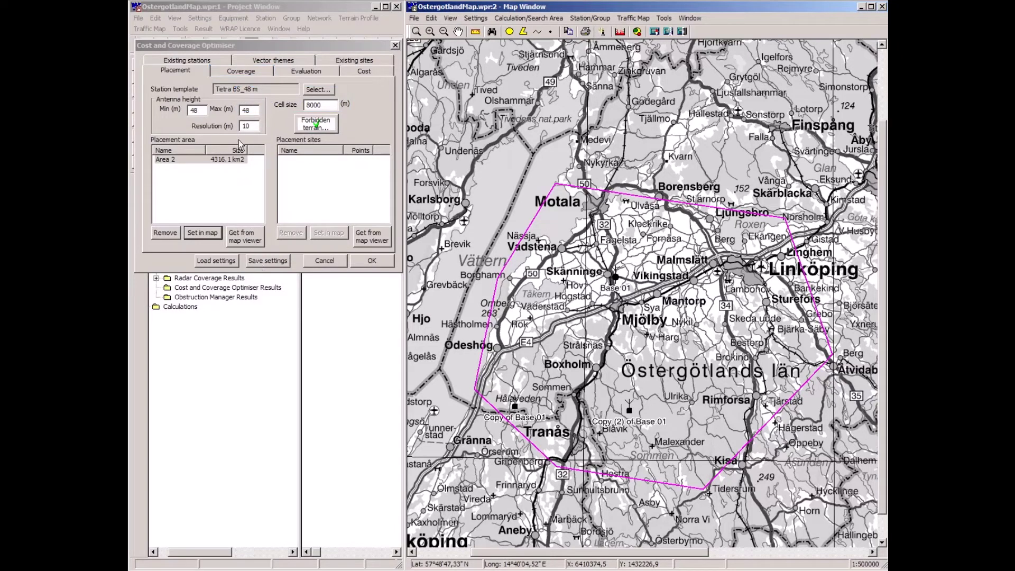
pyautogui.click(237, 75)
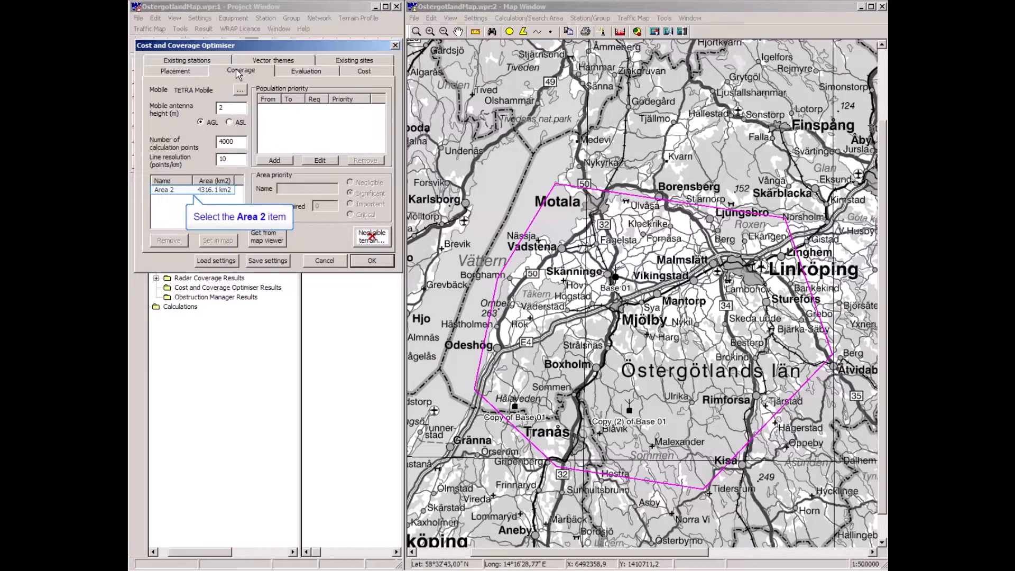
# - Check that Area 2 requires one station, then return to the Placement settings
pyautogui.click(167, 194)
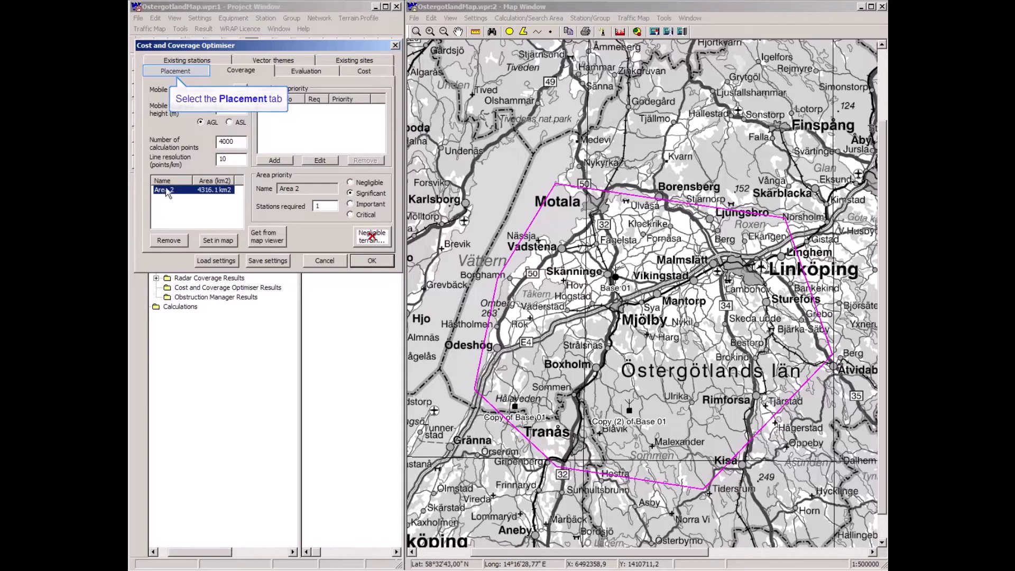
pyautogui.click(172, 72)
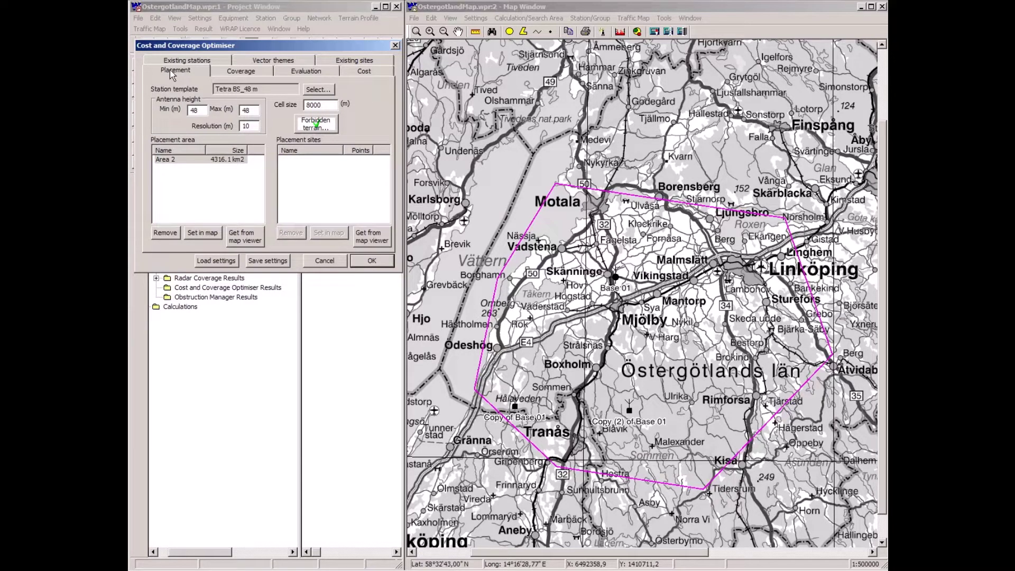
# - Confirm Water and Swamp as the forbidden placement terrains
pyautogui.click(316, 125)
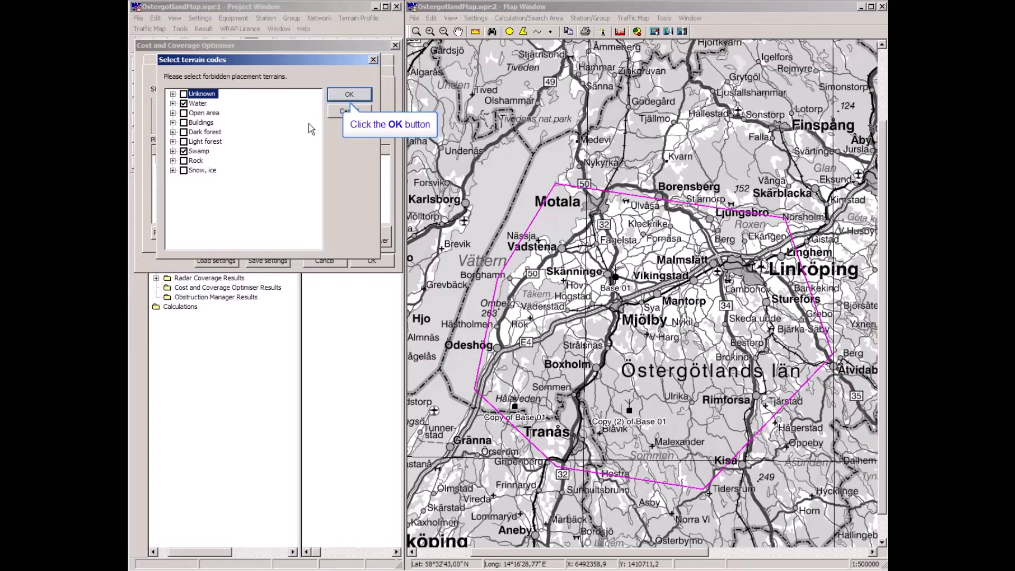
pyautogui.click(346, 97)
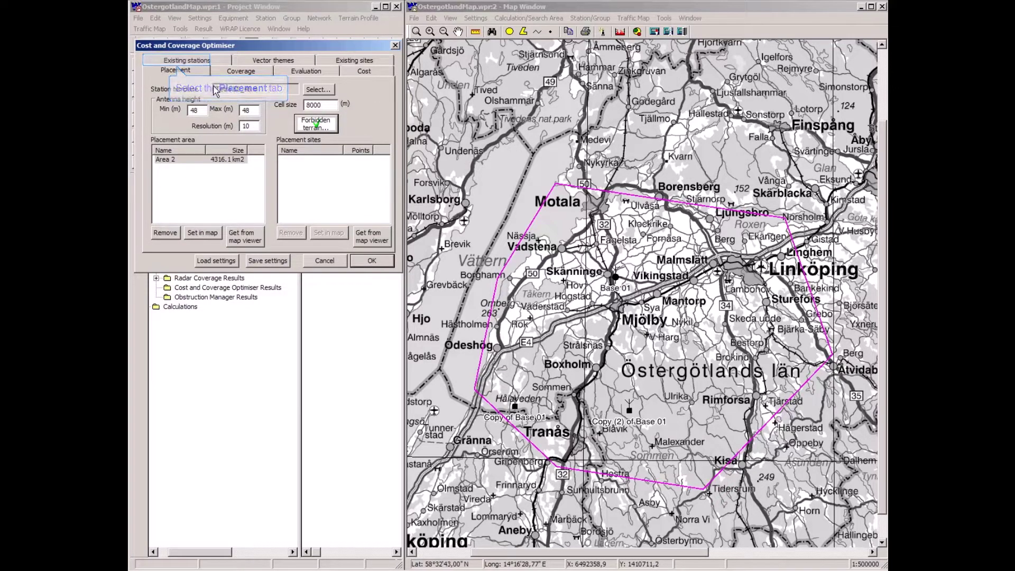
# - Leave Base 01, Copy of Base 01 and Copy (2) of Base 01 unticked under Existing stations
pyautogui.click(182, 61)
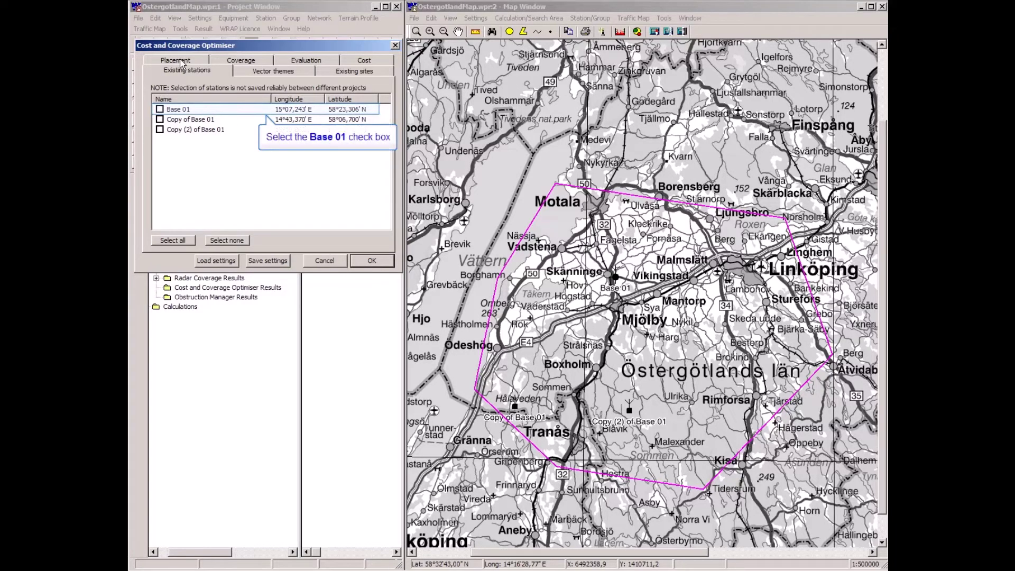
pyautogui.click(160, 109)
pyautogui.click(159, 119)
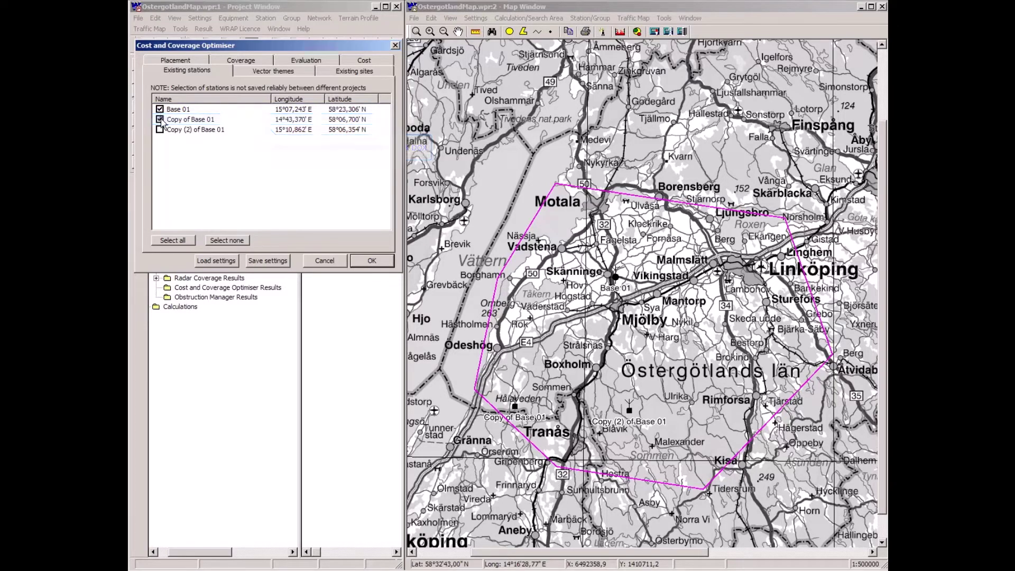
pyautogui.click(160, 130)
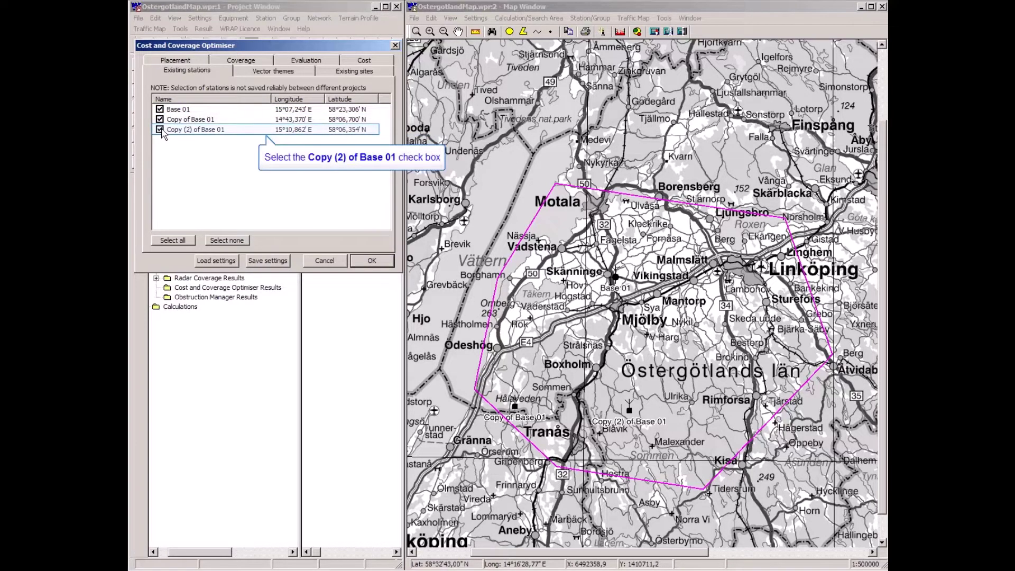
pyautogui.click(160, 129)
pyautogui.click(160, 120)
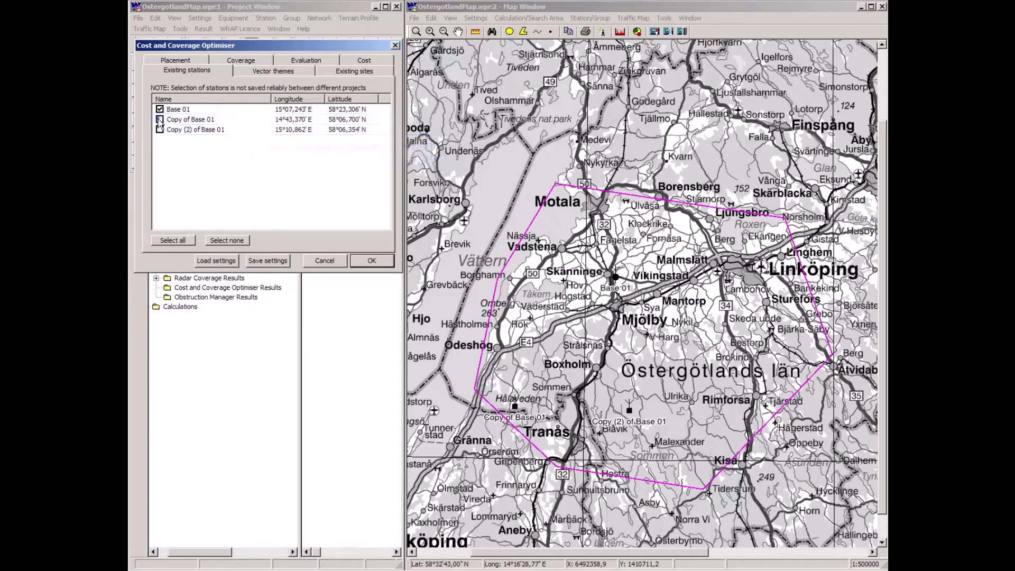
pyautogui.click(159, 110)
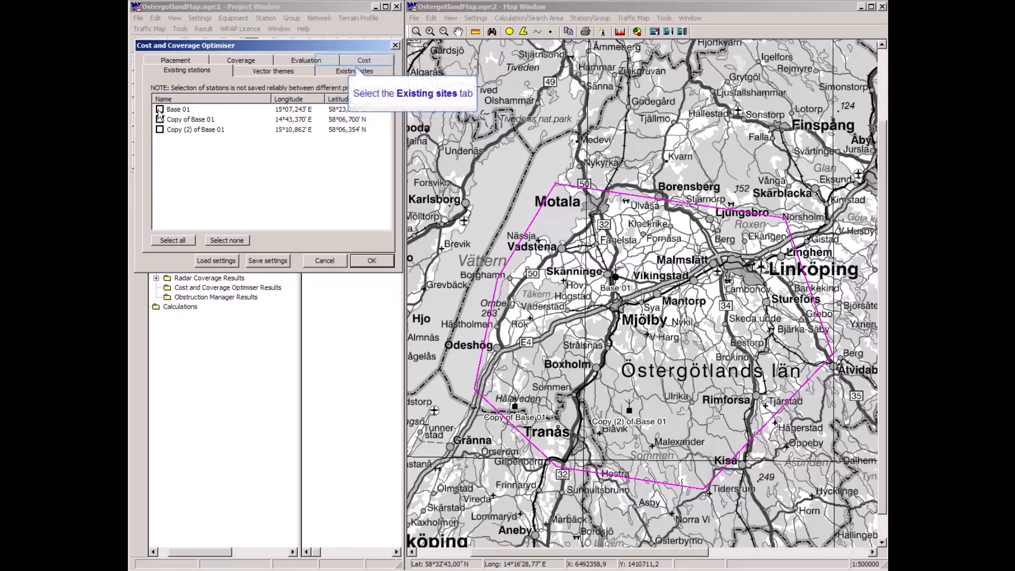
pyautogui.click(360, 64)
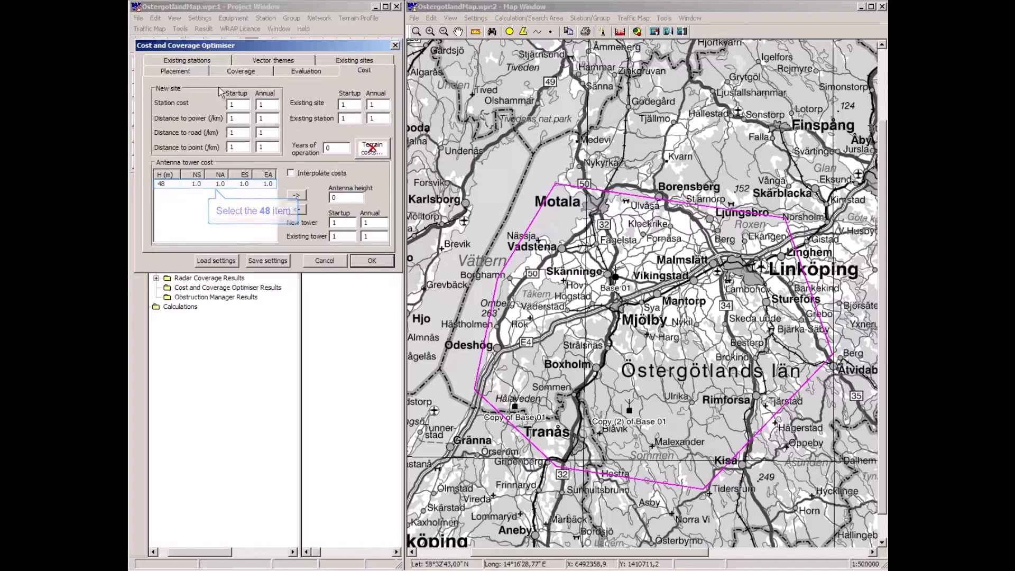
# - Select the 48 m antenna tower cost entry, priced 1.0 for NS, NA, ES and EA
pyautogui.click(163, 185)
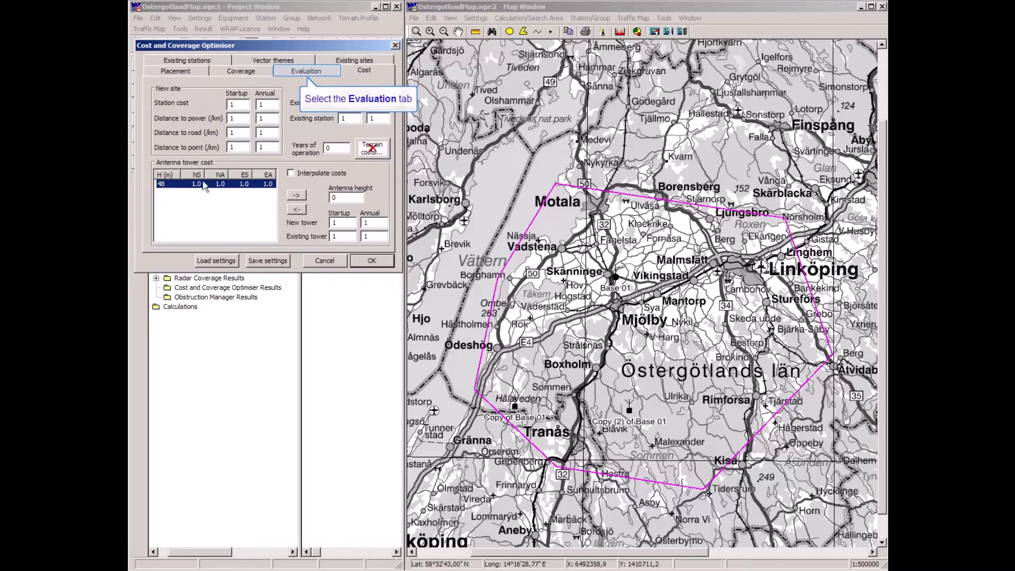
# - Set the evaluation criterion to 95% minimum coverage and start the optimisation
pyautogui.click(293, 73)
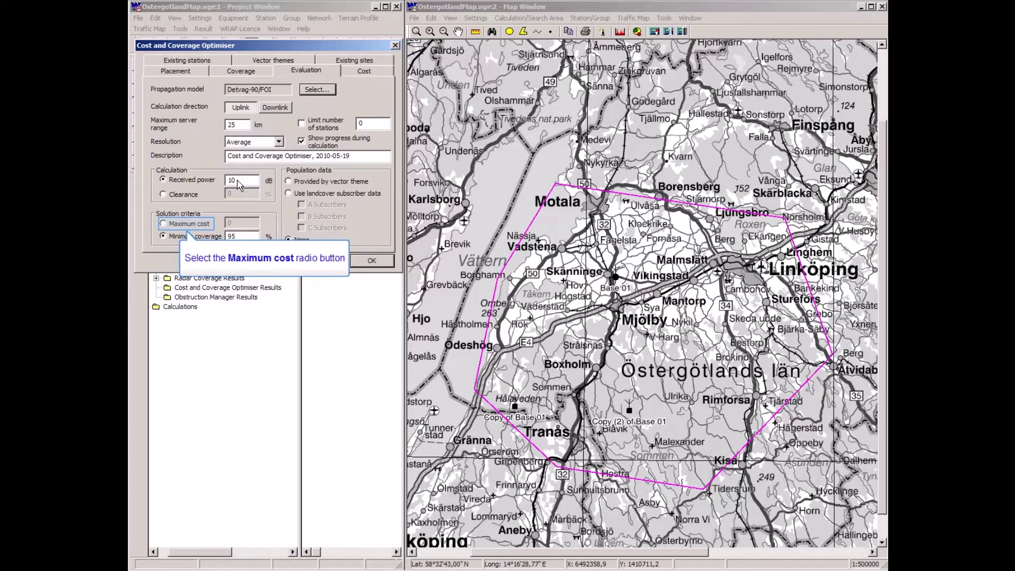
pyautogui.click(163, 224)
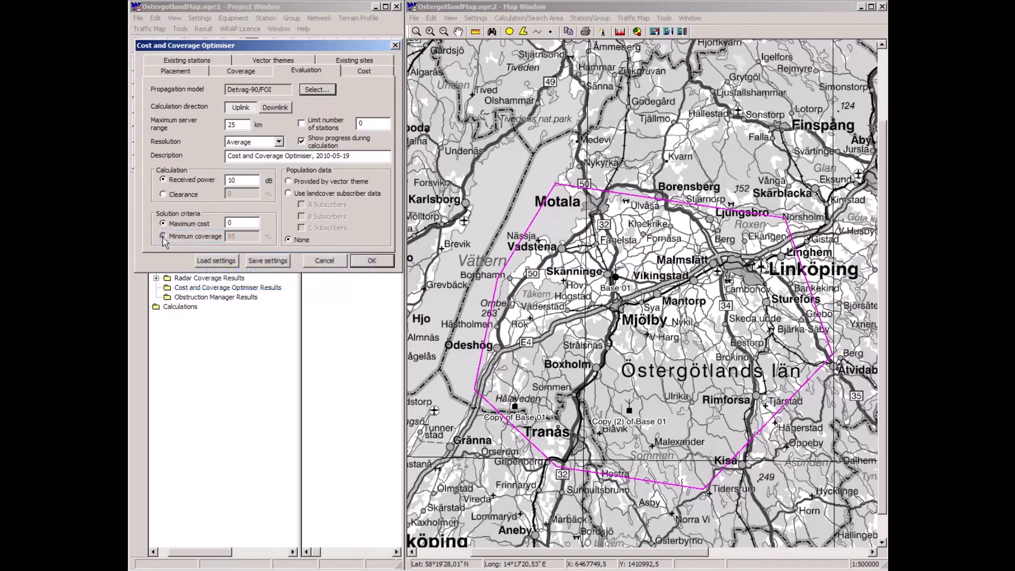
pyautogui.click(163, 236)
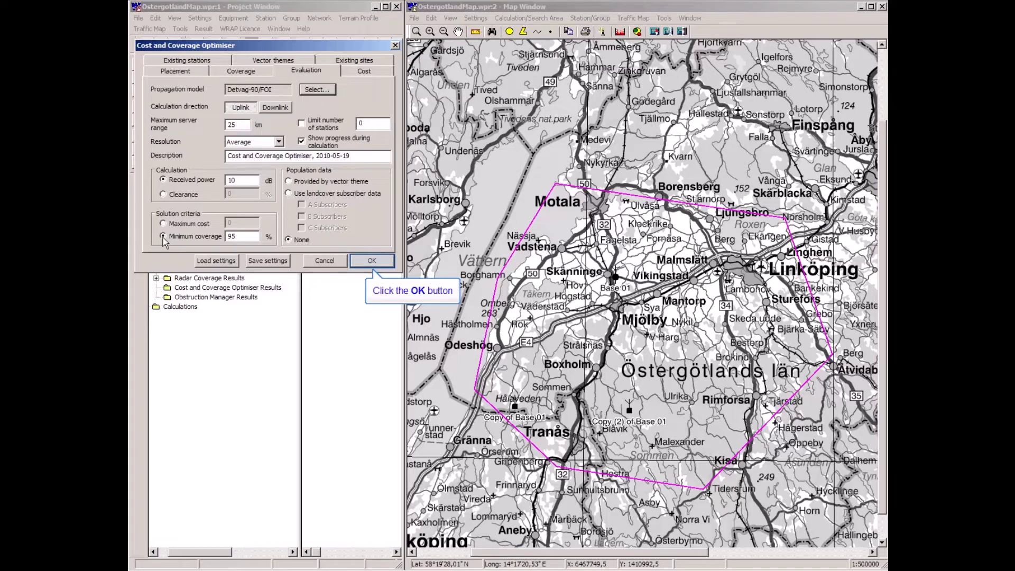
pyautogui.click(371, 262)
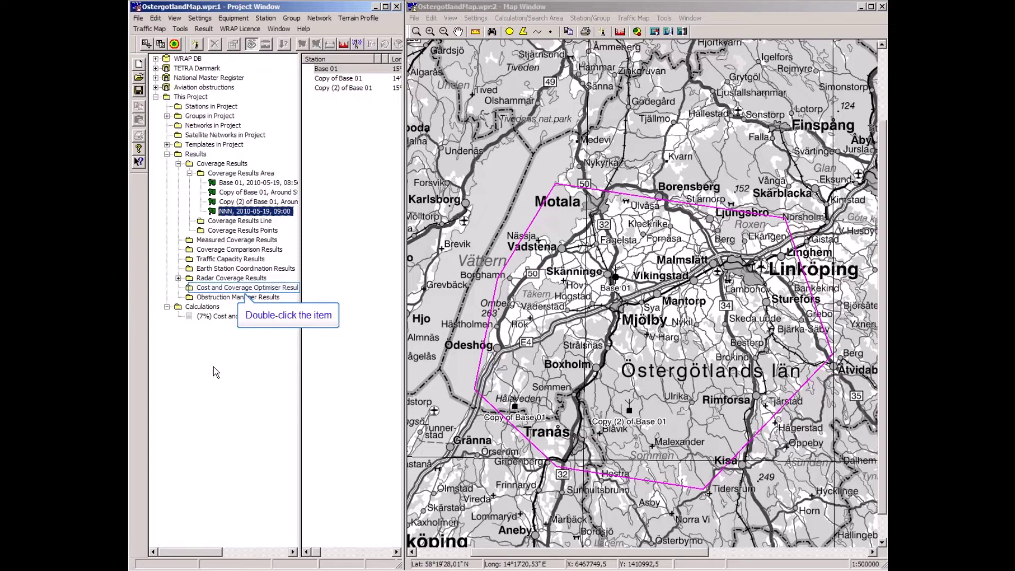
# - Open the optimiser result: 30 Tetra BS_48 m stations covering 4056.6 km2 (95.0%)
pyautogui.doubleClick(219, 288)
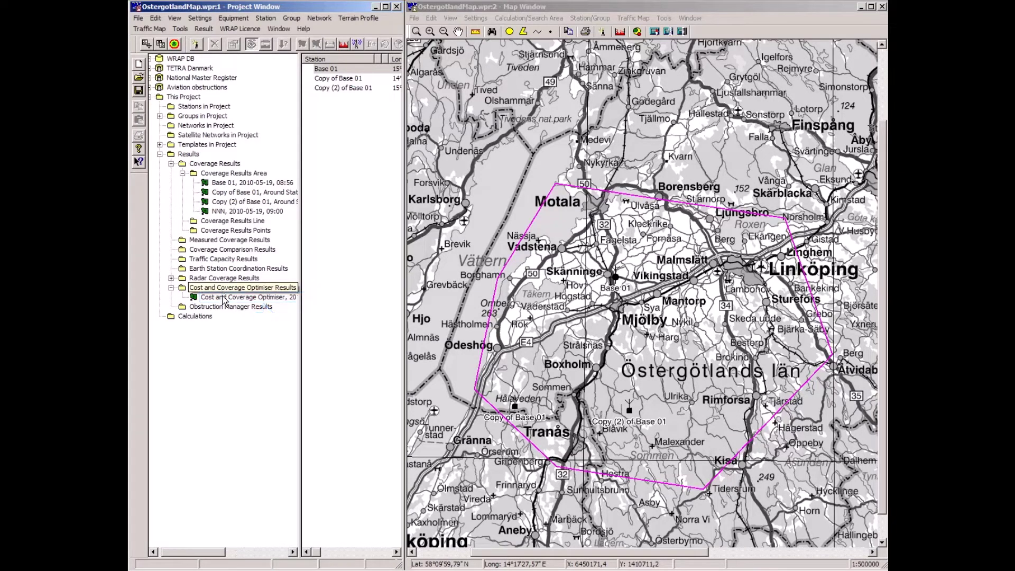
pyautogui.doubleClick(222, 299)
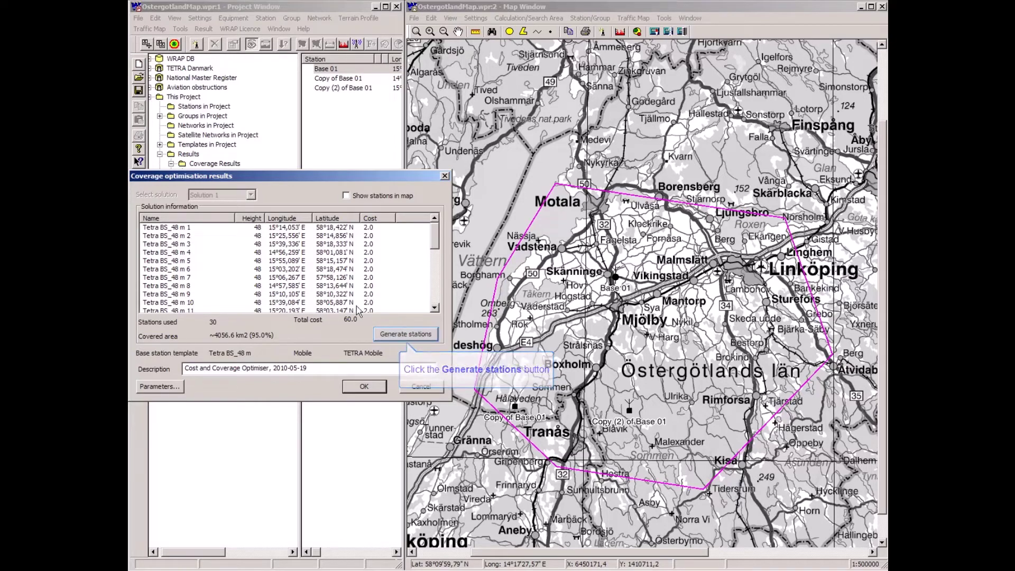
# - Generate the 30 optimised Tetra BS_48 m stations with the default station type and add them to the project
pyautogui.click(411, 335)
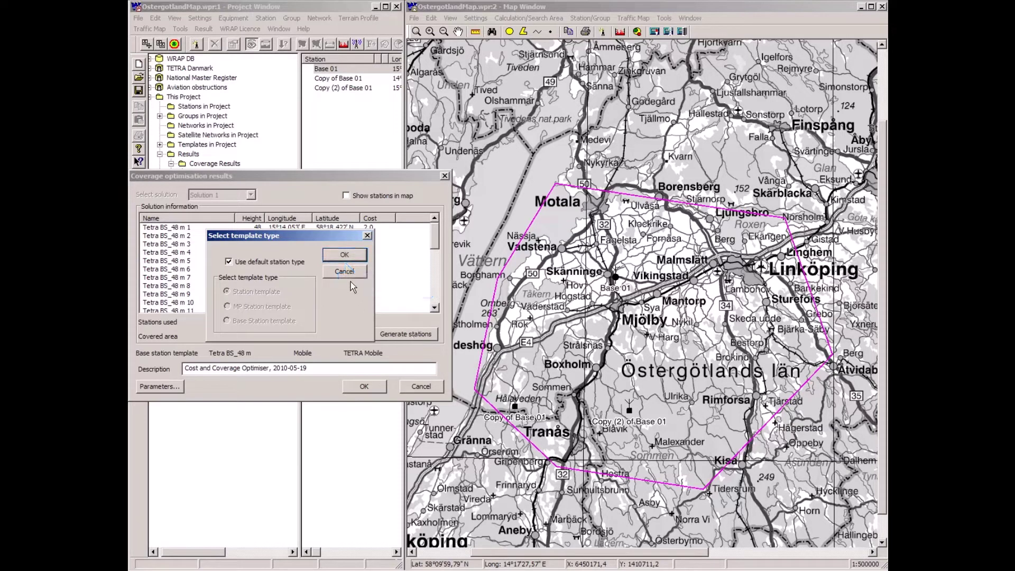
pyautogui.click(347, 256)
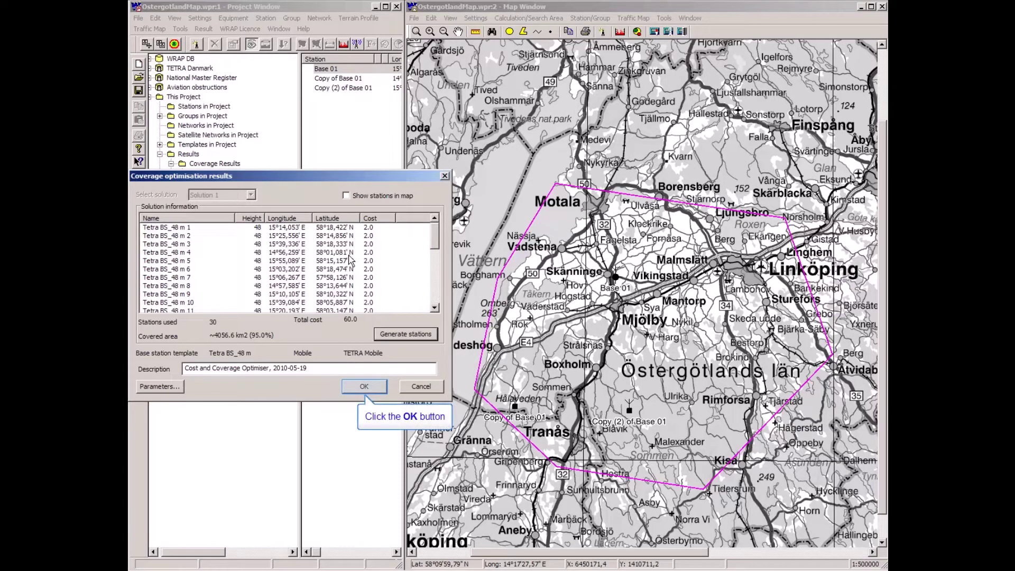
pyautogui.click(365, 386)
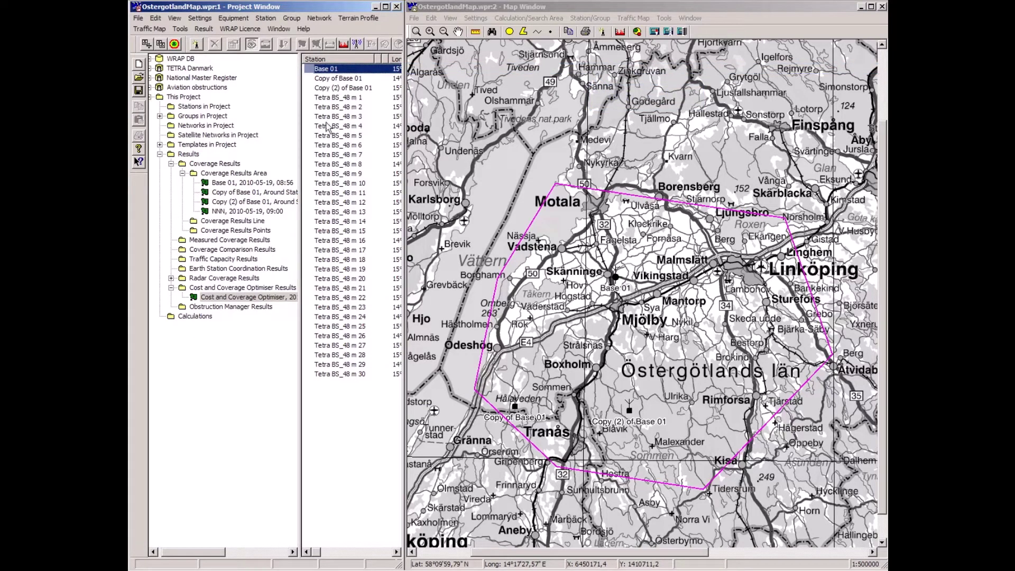
# - Delete Base 01, Copy of Base 01 and Copy (2) of Base 01 from the station list
pyautogui.keyDown('shift'); pyautogui.click(329, 88); pyautogui.keyUp('shift')
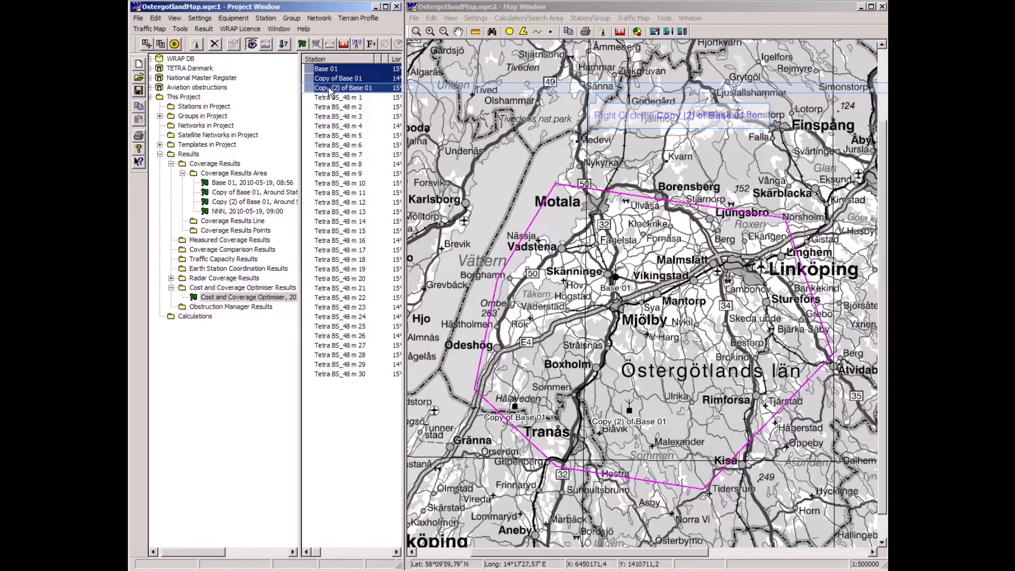
pyautogui.rightClick(329, 87)
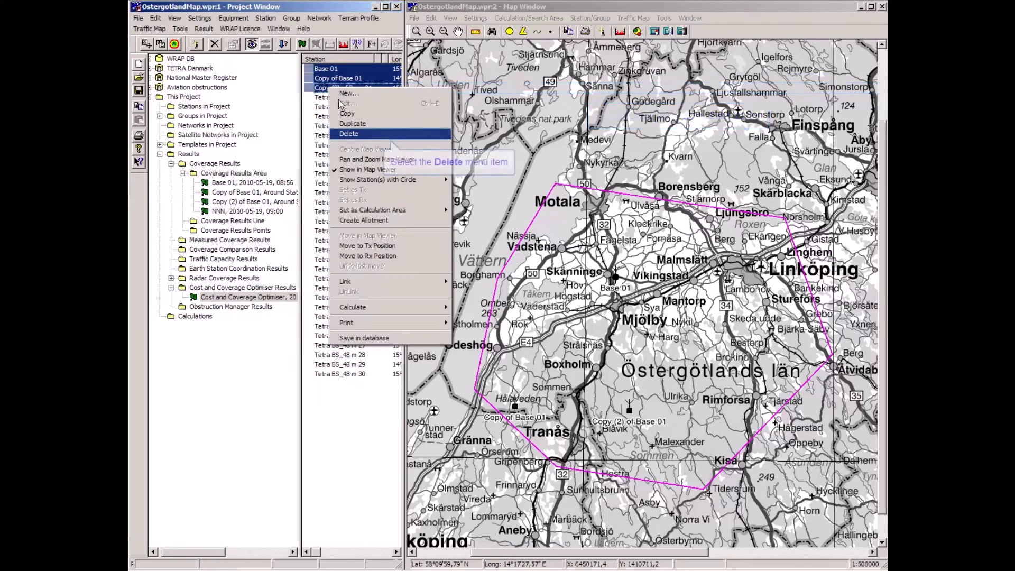
pyautogui.click(344, 139)
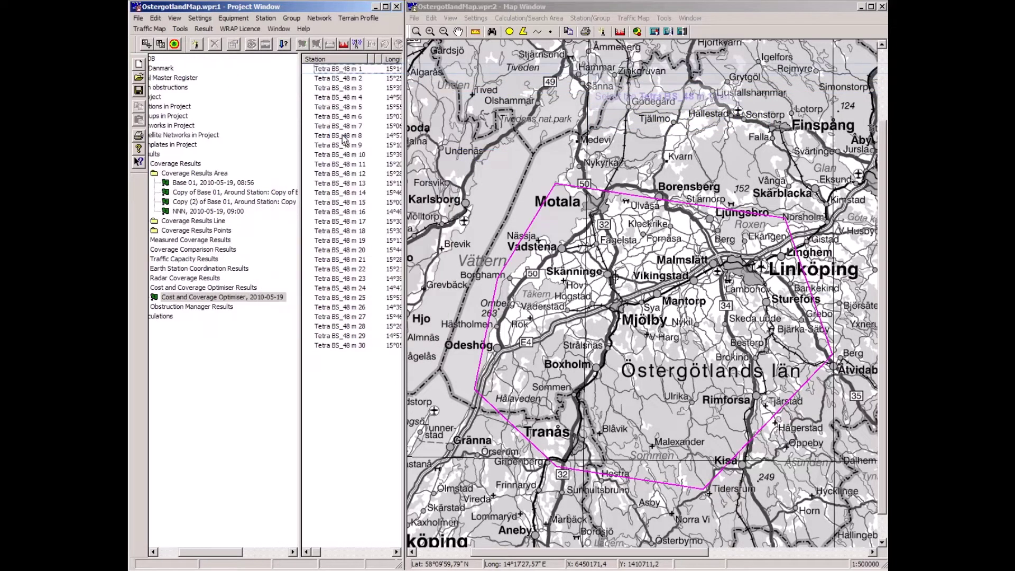
# - Show stations Tetra BS_48 m 1 through 30 in the Map Viewer
pyautogui.click(338, 69)
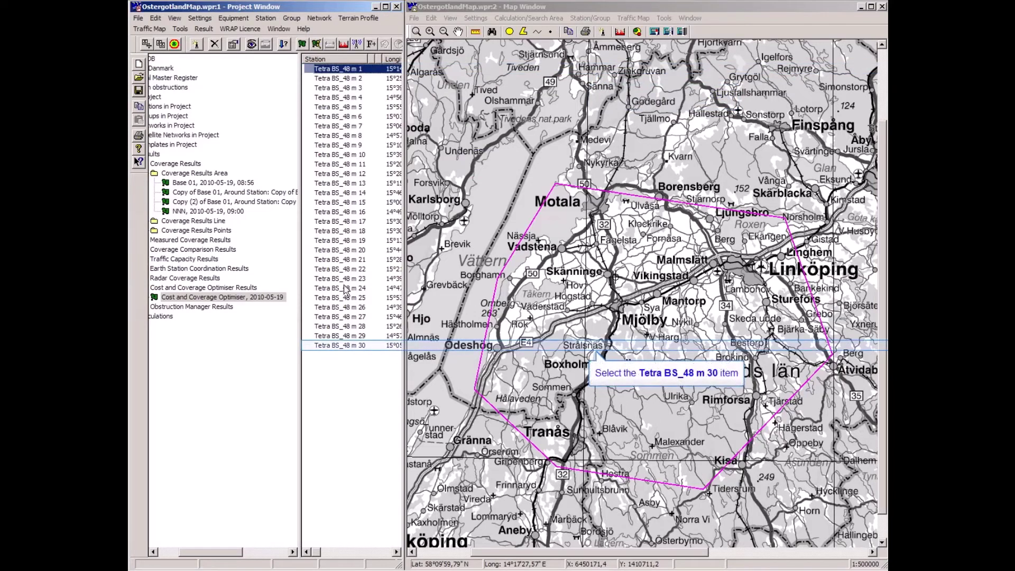
pyautogui.keyDown('shift'); pyautogui.click(345, 346); pyautogui.keyUp('shift')
pyautogui.rightClick(345, 346)
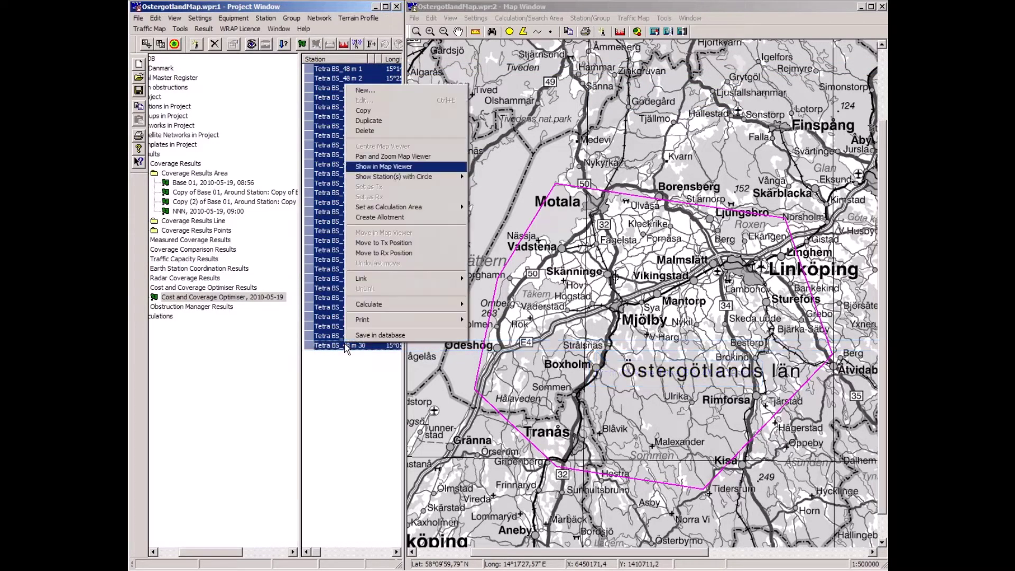
pyautogui.click(376, 167)
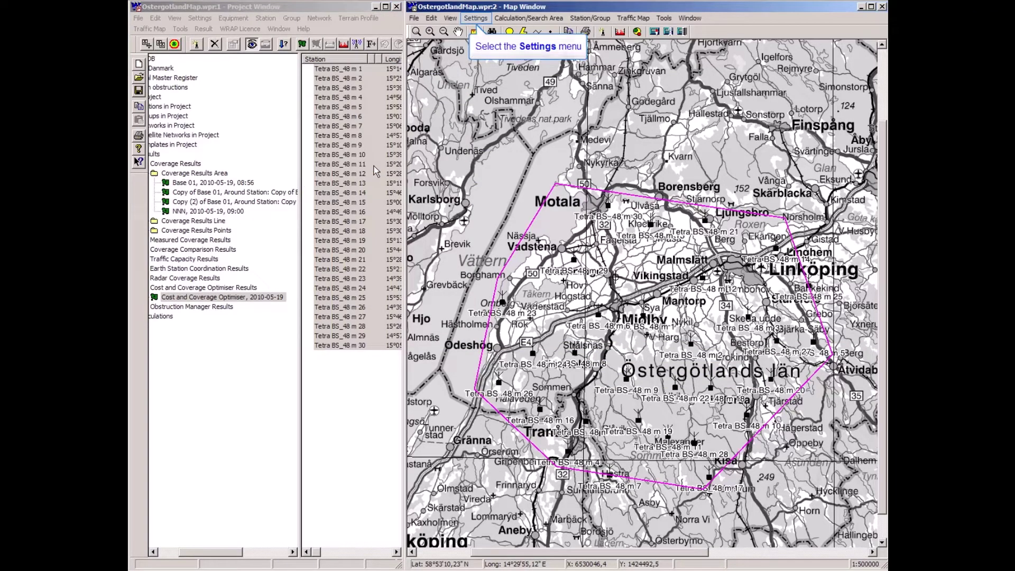
# - Hide the Sweden 1:1000000 and 1:250000 scanned map image layers in Map Contents
pyautogui.click(474, 19)
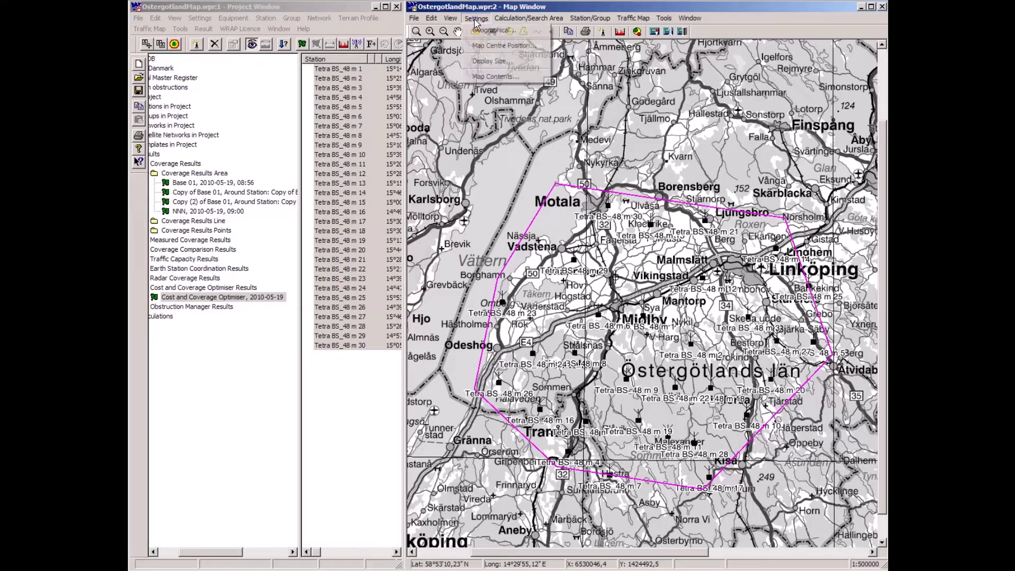
pyautogui.click(487, 78)
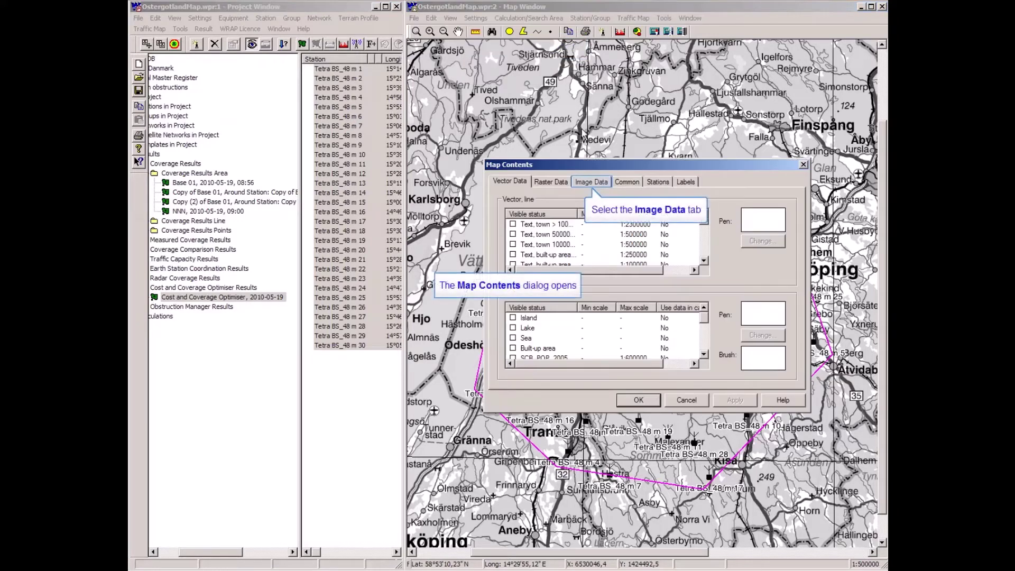
pyautogui.click(592, 182)
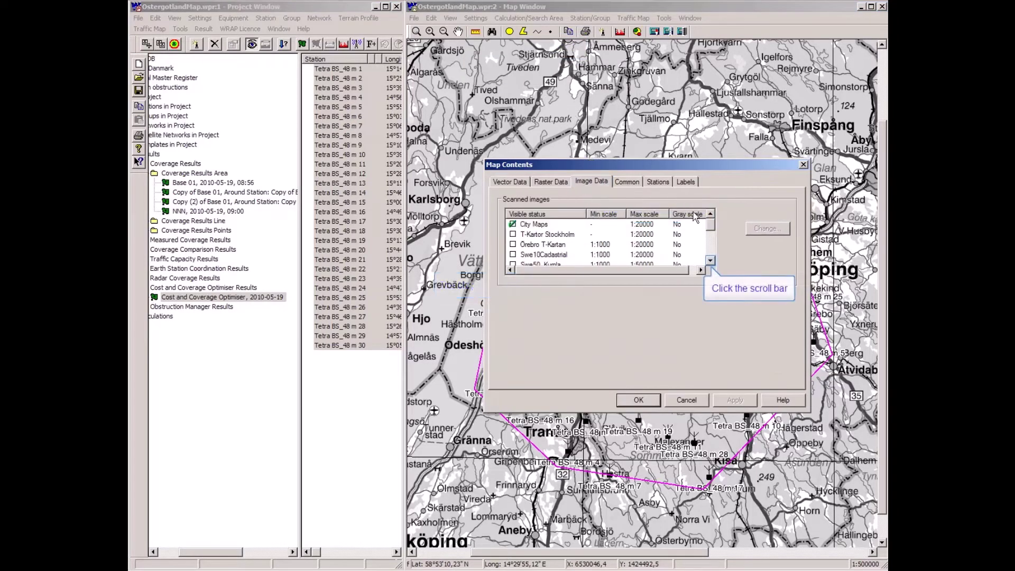
pyautogui.click(710, 261)
pyautogui.click(710, 260)
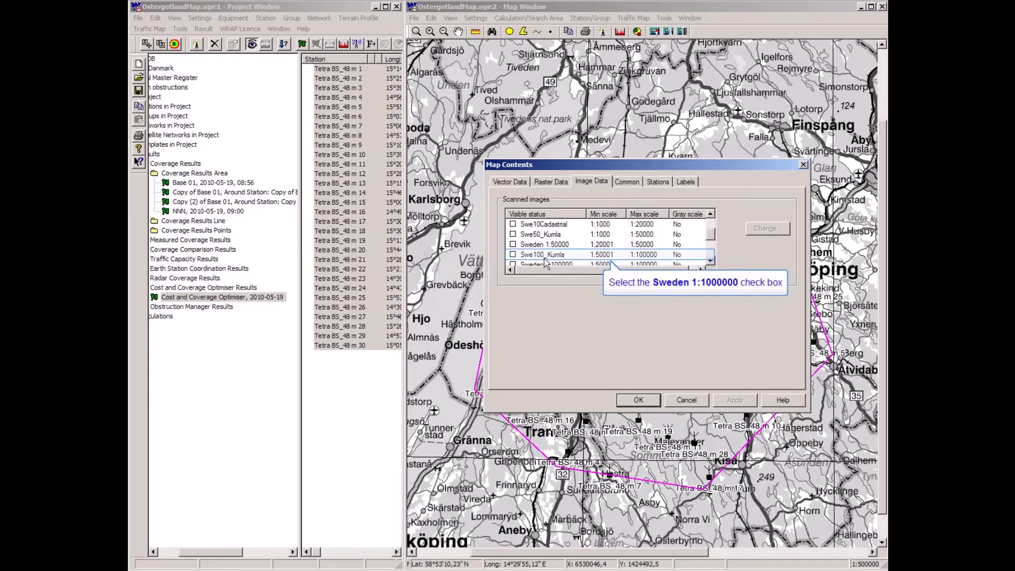
pyautogui.click(513, 245)
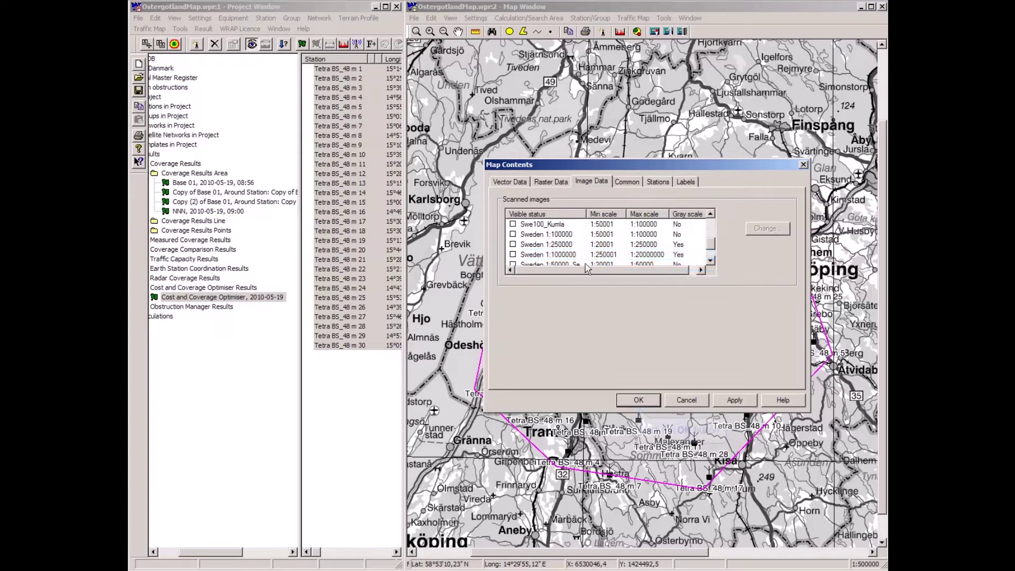
pyautogui.click(638, 400)
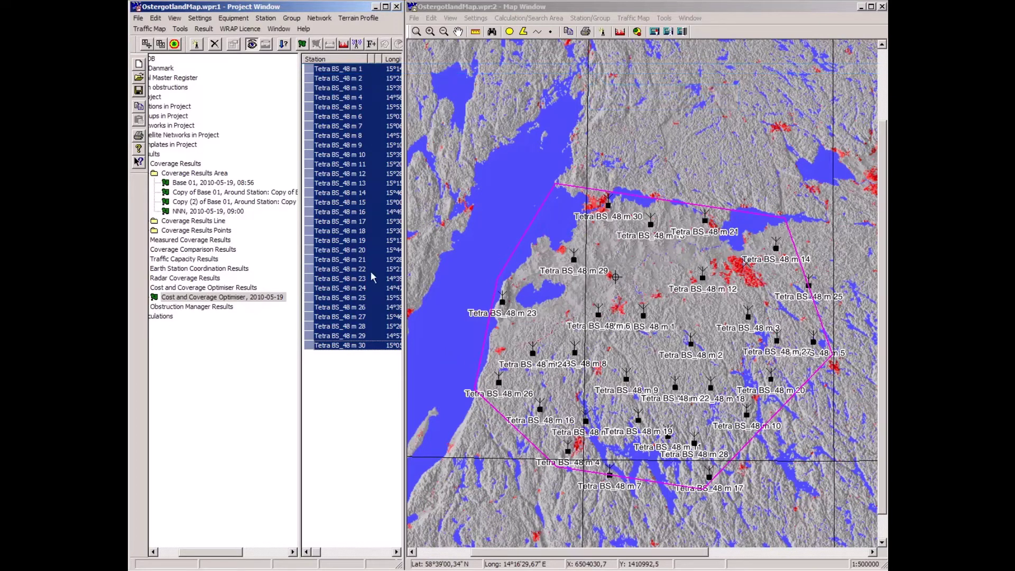
# - Select all 30 Tetra stations and start frequency assignment for them
pyautogui.click(327, 72)
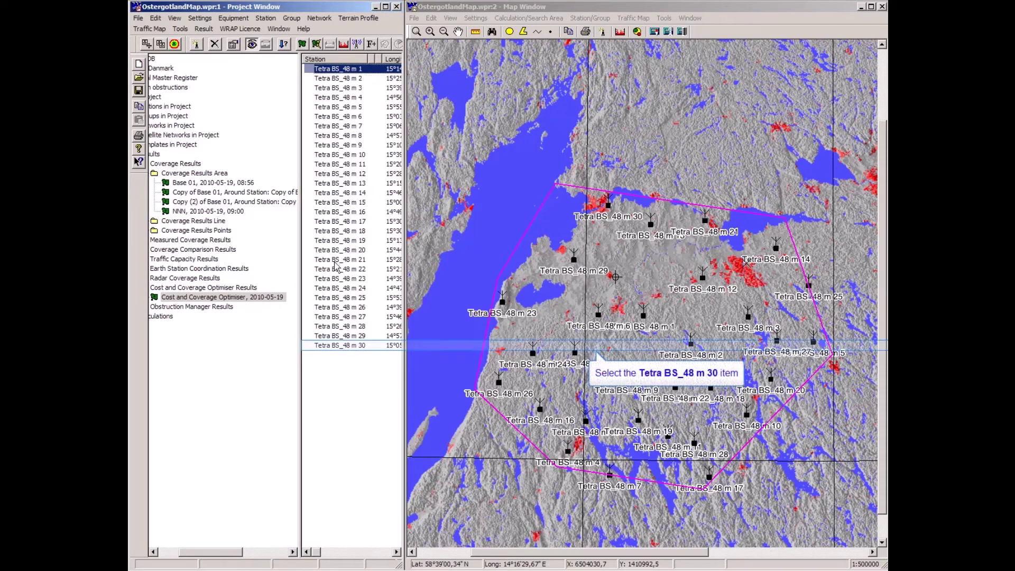
pyautogui.keyDown('shift'); pyautogui.click(337, 346); pyautogui.keyUp('shift')
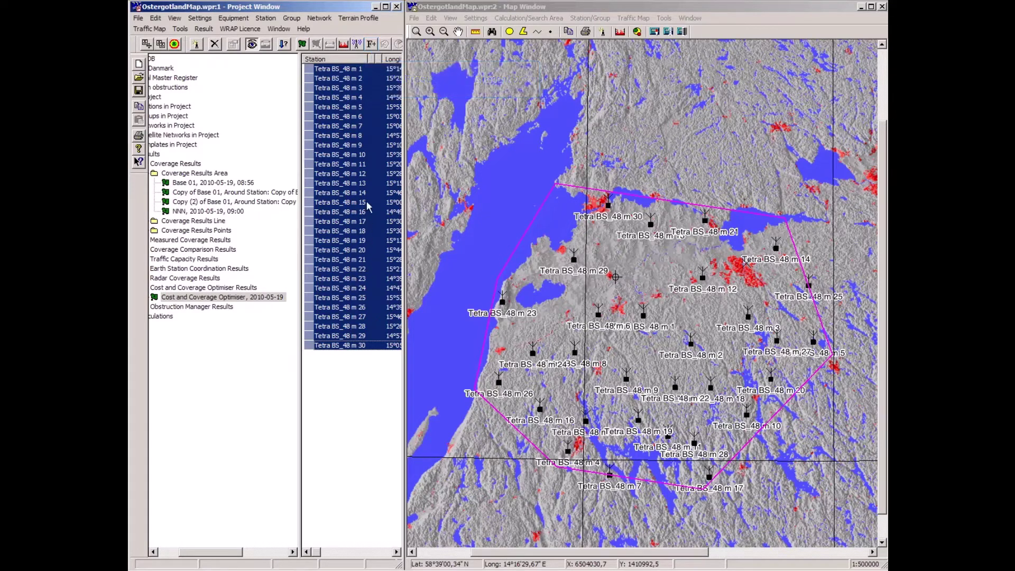
pyautogui.click(371, 44)
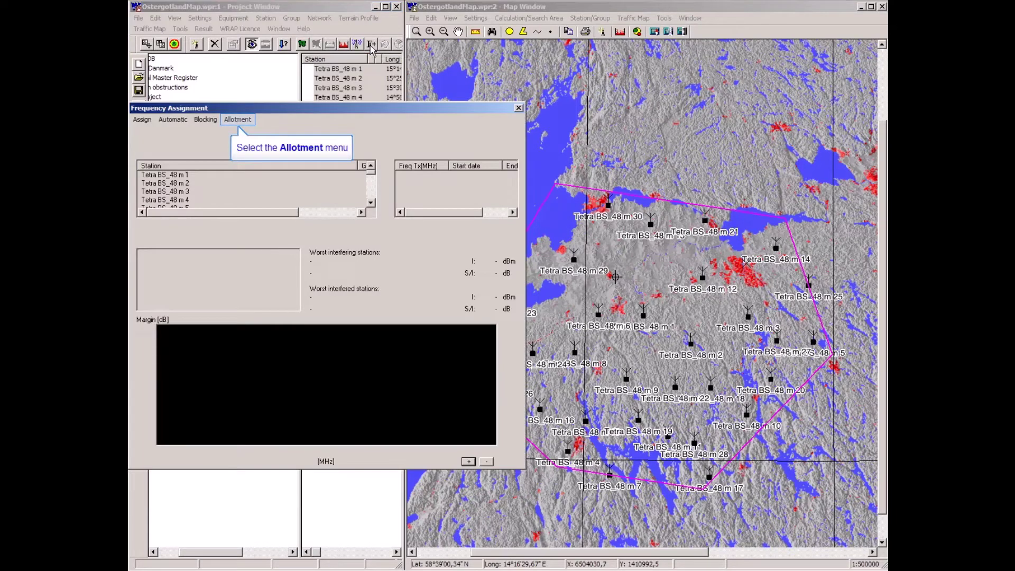
# - Choose the UHF TETRA Gbg 20+20 fq allotment for the assignment
pyautogui.click(239, 120)
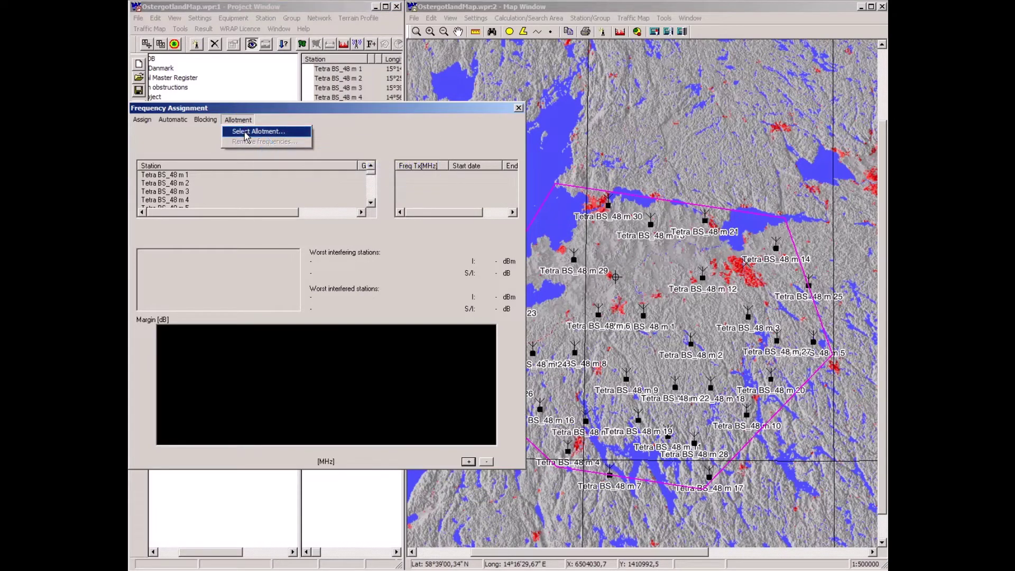
pyautogui.click(245, 133)
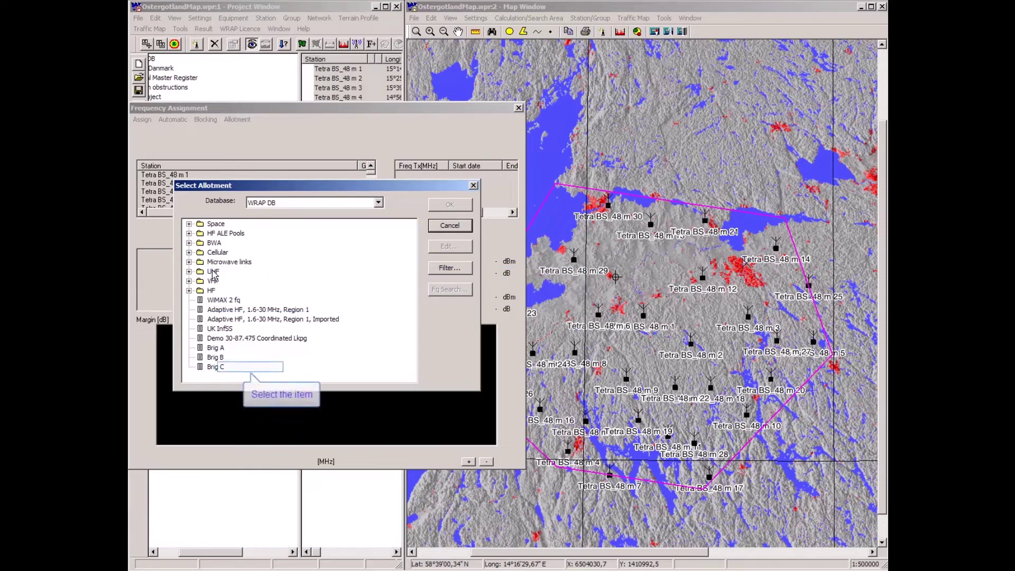
pyautogui.click(252, 371)
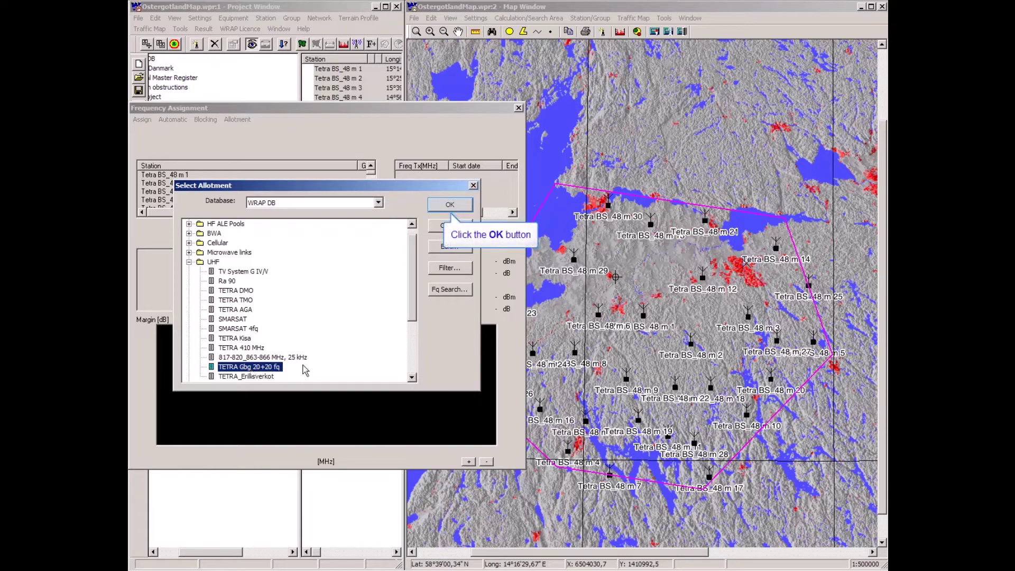
pyautogui.click(453, 206)
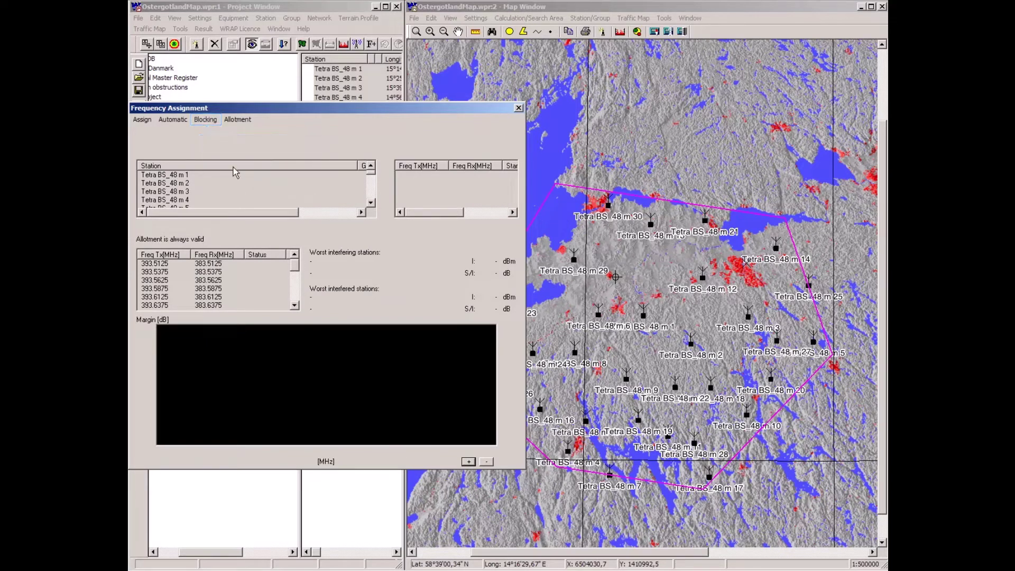
# - In Blocking Settings, make TETRA Mobile 3 W the default mobile
pyautogui.click(206, 120)
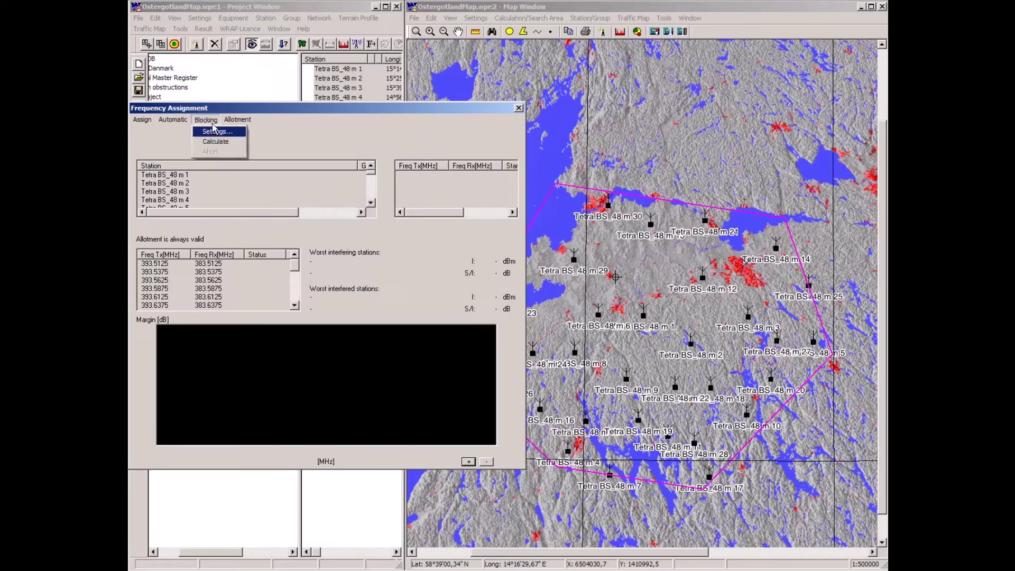
pyautogui.click(216, 132)
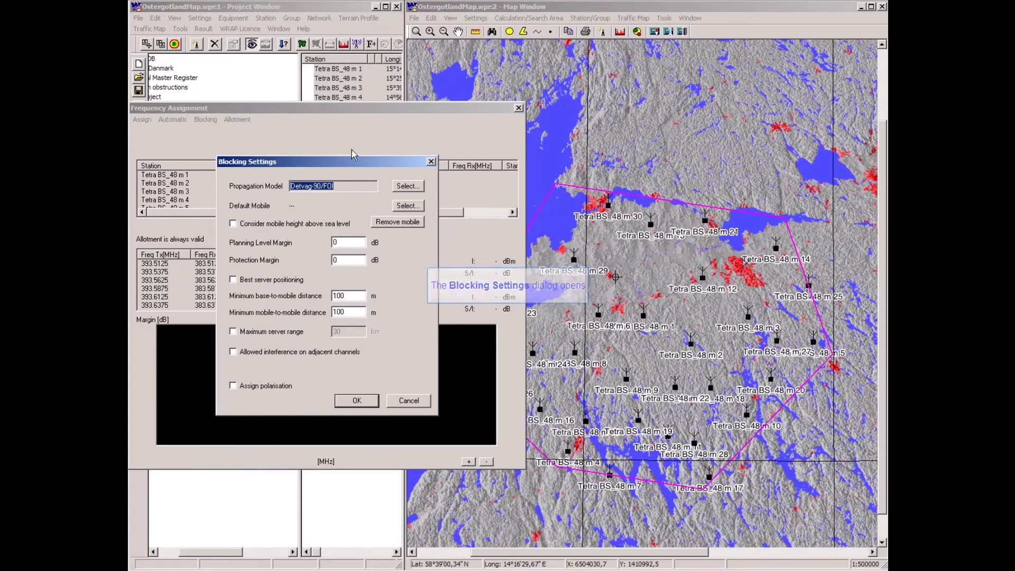
pyautogui.moveTo(358, 168); pyautogui.dragTo(360, 148)
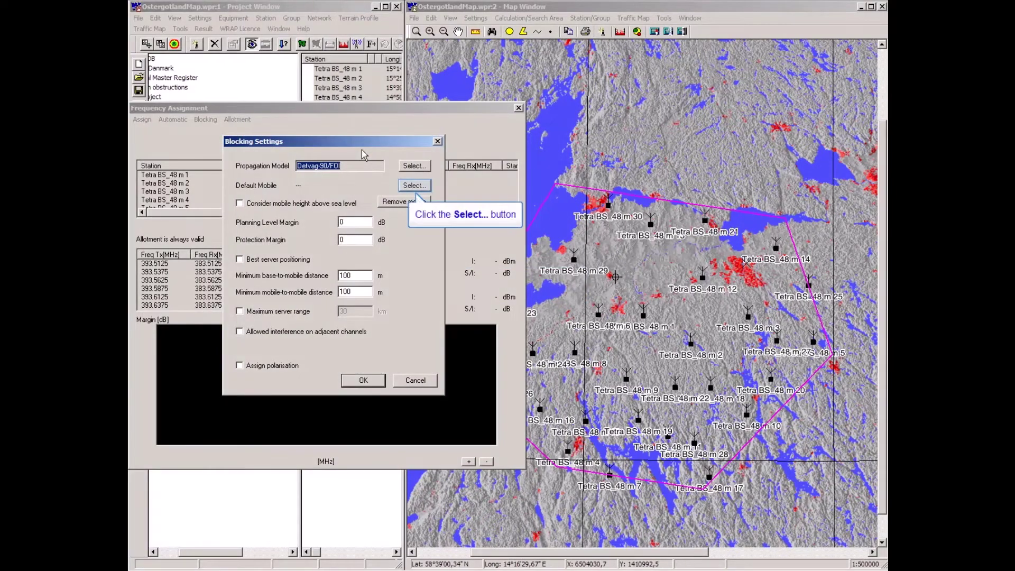
pyautogui.click(414, 185)
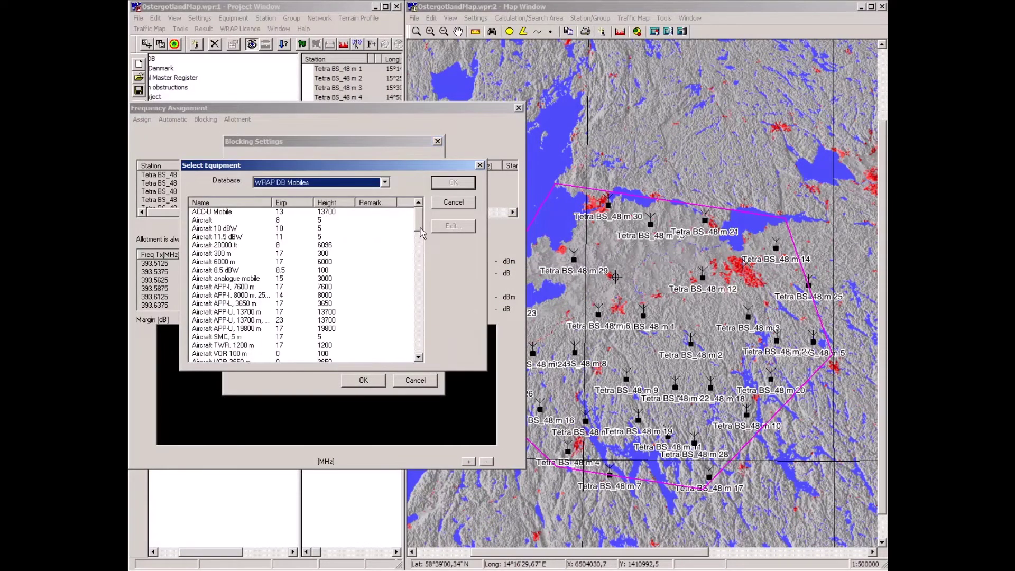
pyautogui.moveTo(421, 233); pyautogui.dragTo(419, 327)
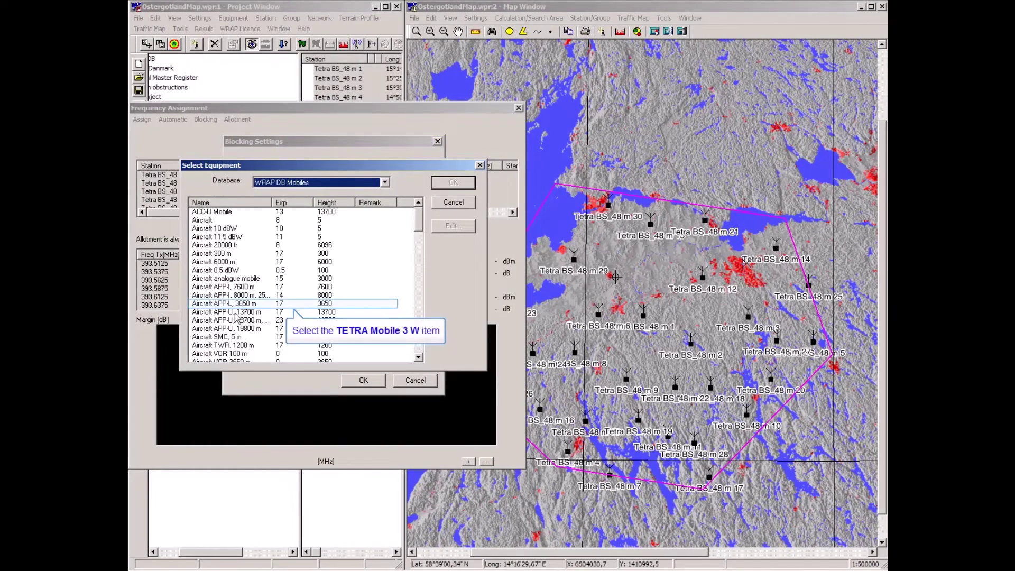
pyautogui.click(217, 305)
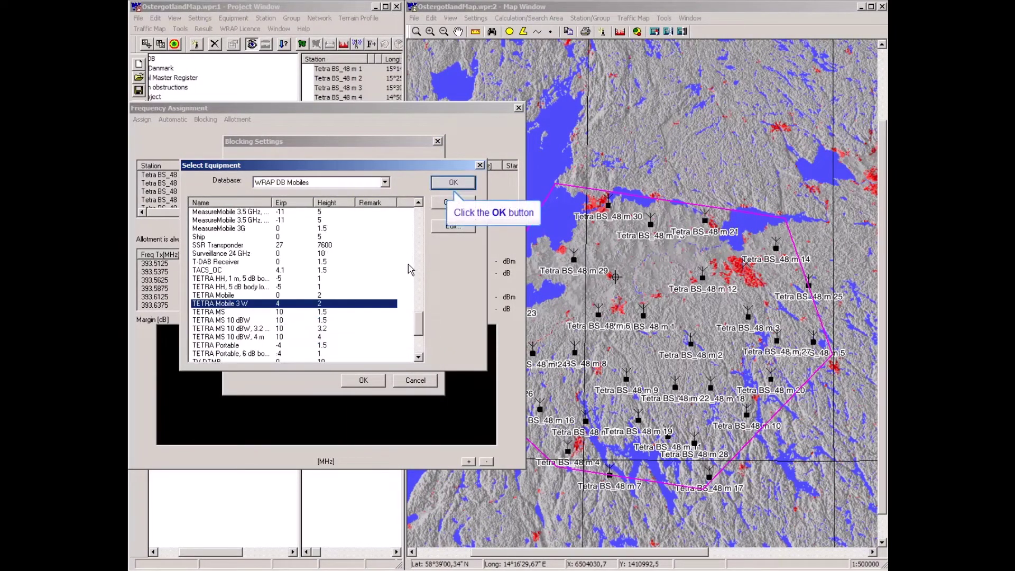
pyautogui.click(452, 183)
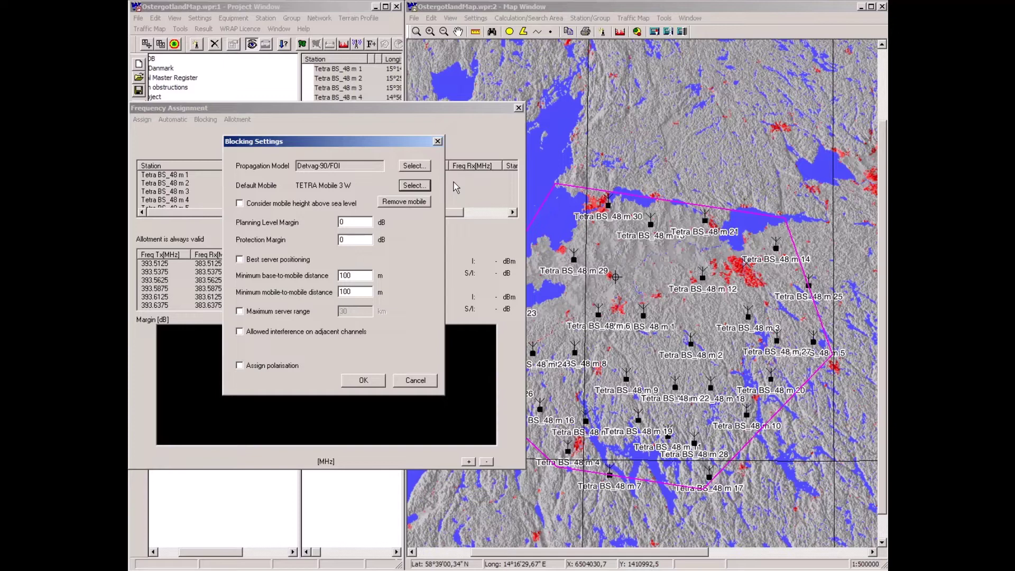
# - Set a 10 dB planning level margin and a 15 km maximum server range
pyautogui.doubleClick(342, 222)
pyautogui.write('10')
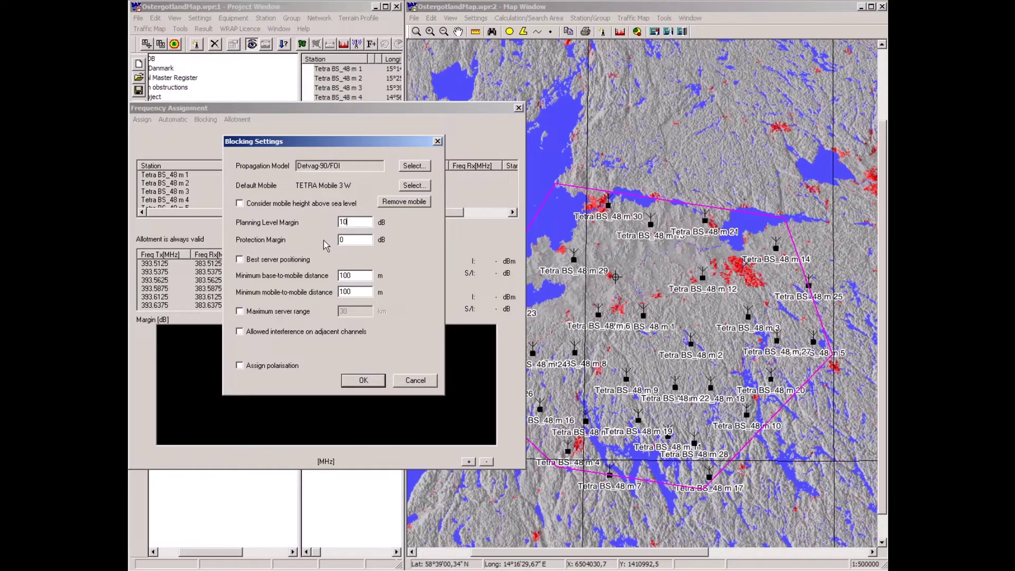
pyautogui.click(320, 312)
pyautogui.write('15')
pyautogui.press('Return')
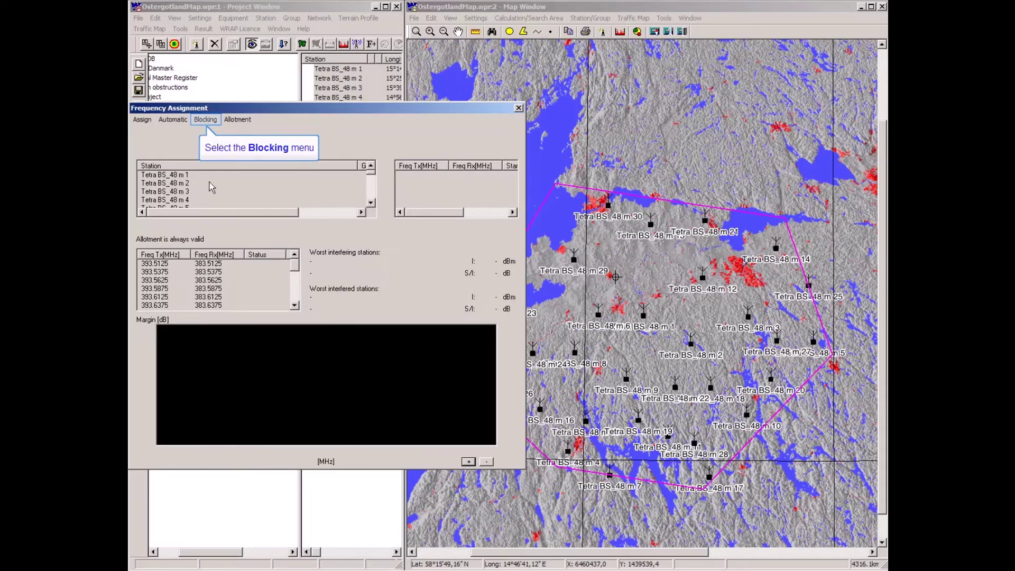
# - Run Blocking > Calculate for the stations against the TETRA Gbg 20+20 fq allotment
pyautogui.click(206, 120)
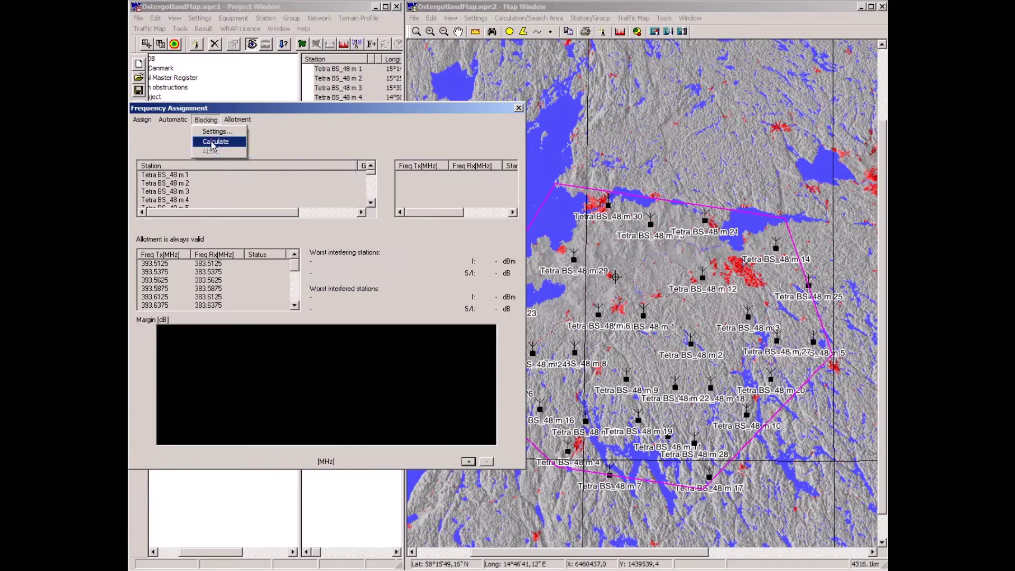
pyautogui.click(213, 142)
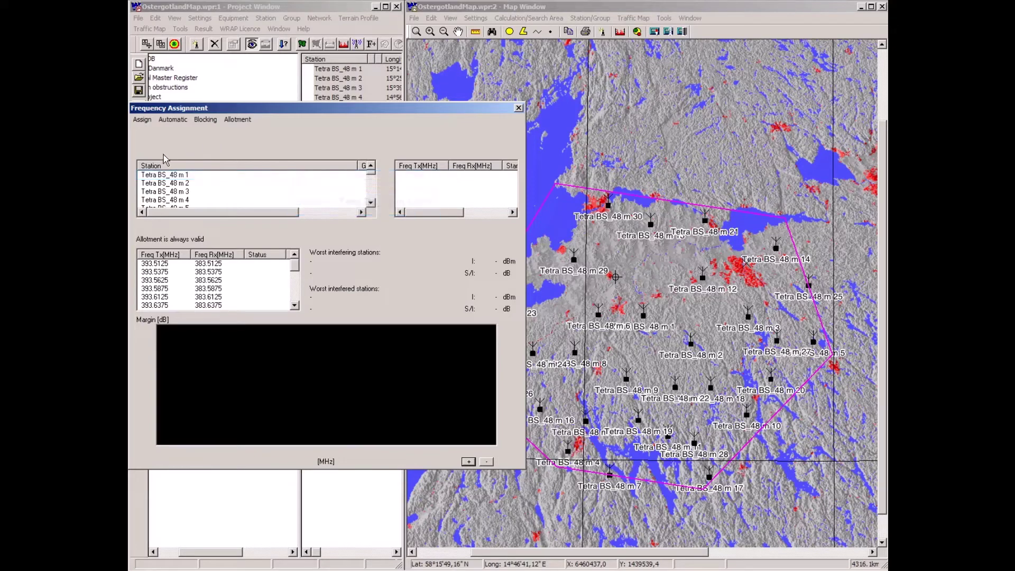
# - Display Tetra BS_48 m 1's 395/385 MHz margin chart, magnified around 383.6 MHz
pyautogui.click(157, 177)
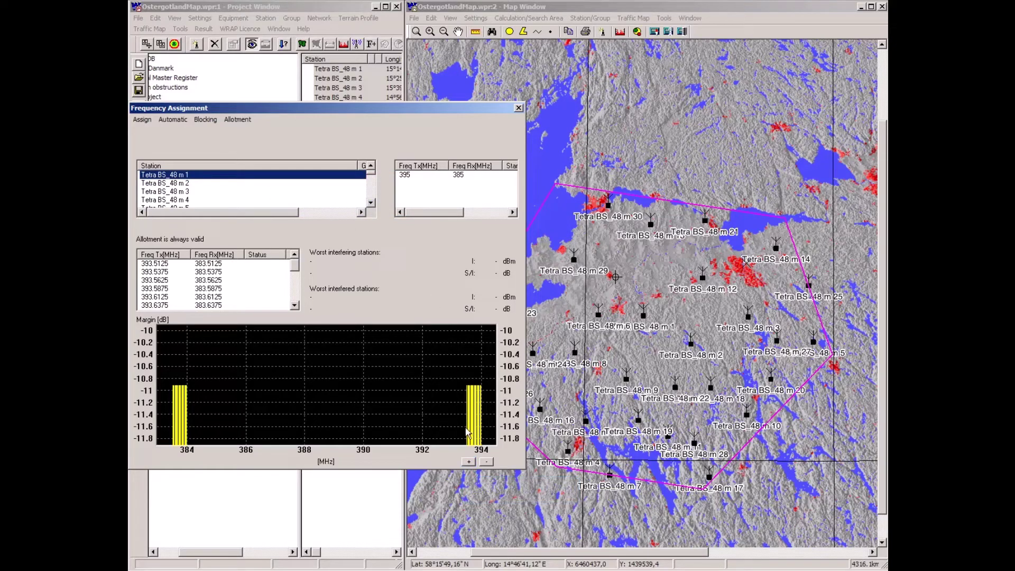
pyautogui.doubleClick(468, 461)
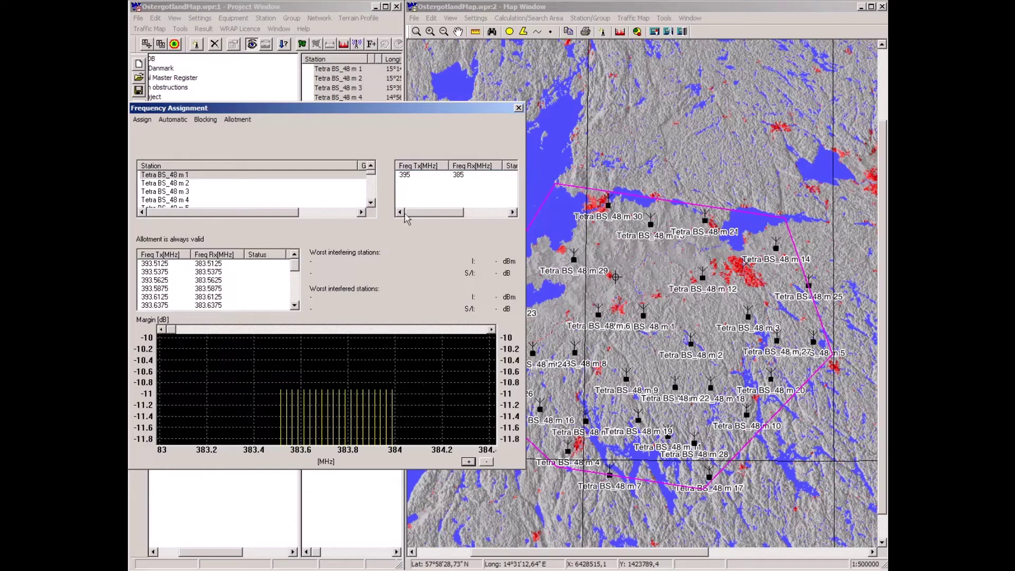
pyautogui.rightClick(403, 175)
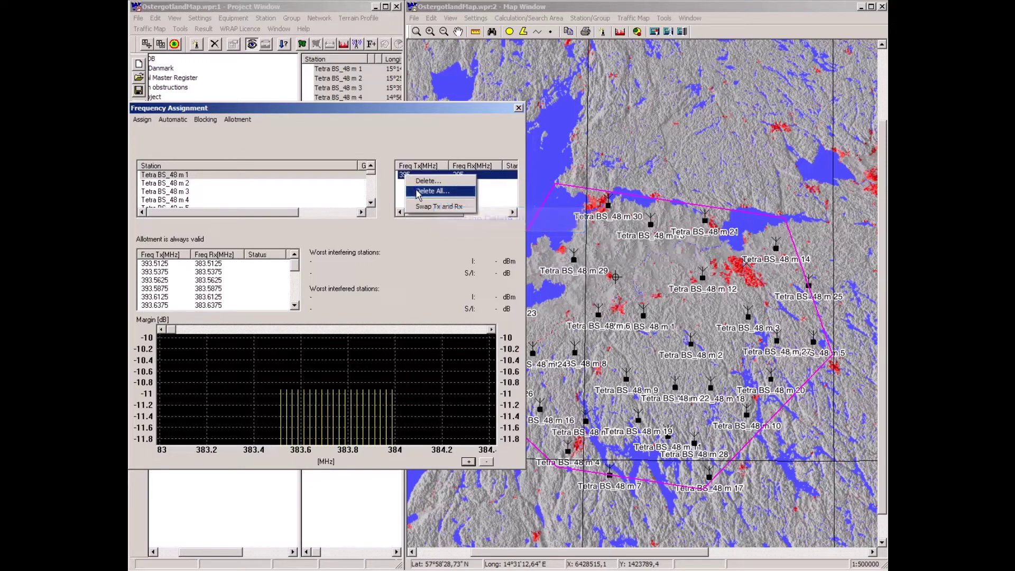
# - Delete Tetra BS_48 m 1's frequencies and auto-assign, giving 393.7125/383.7125 MHz
pyautogui.click(330, 306)
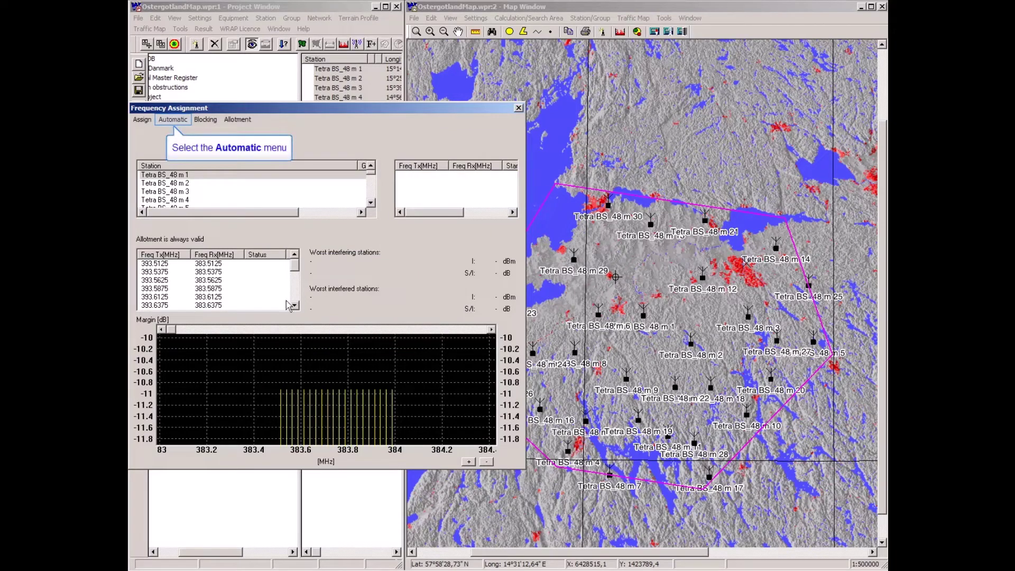
pyautogui.click(168, 120)
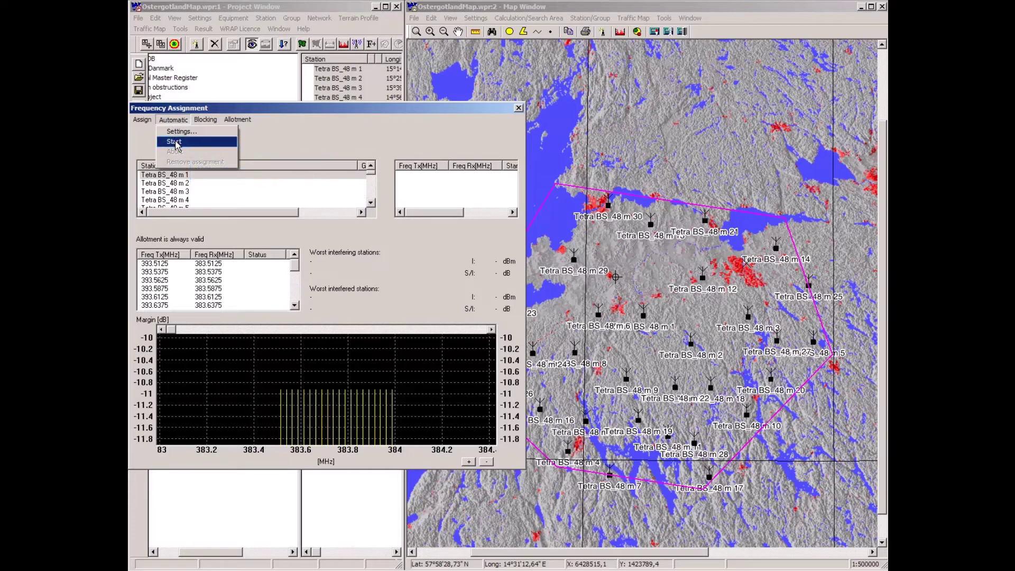
pyautogui.click(175, 142)
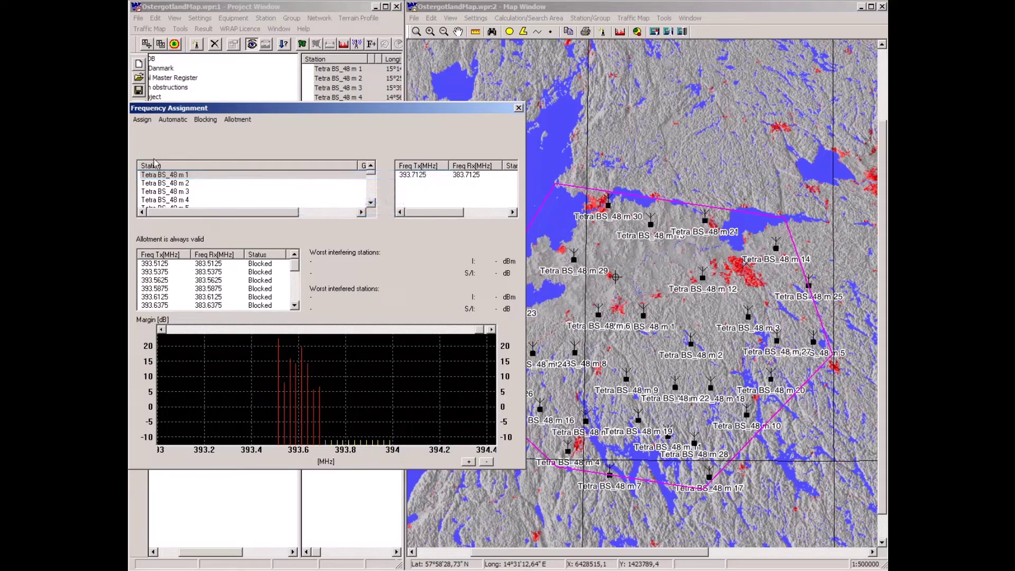
pyautogui.click(152, 177)
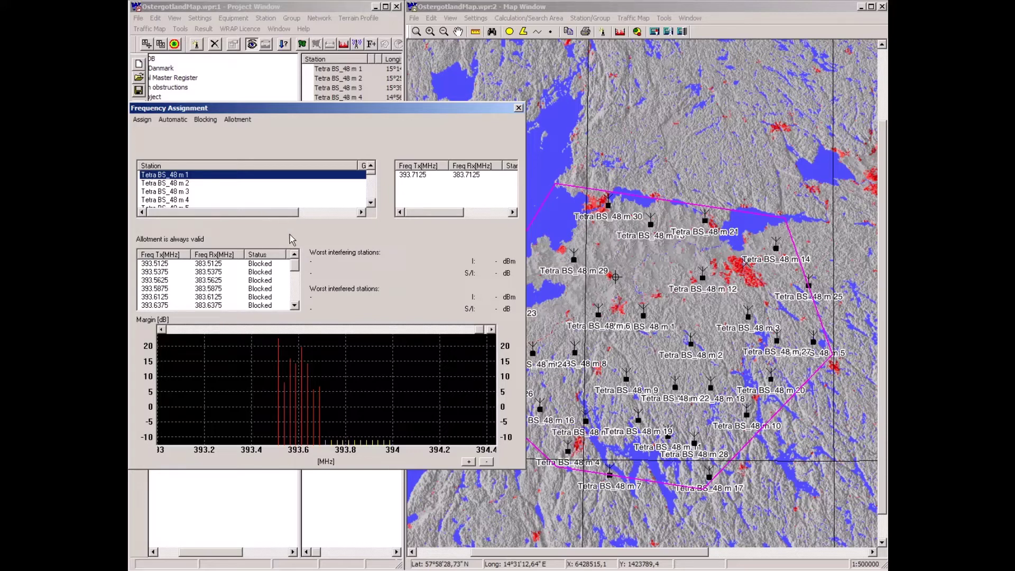
# - Inspect interference margins for the 393.7125 and blocked 393.6875 MHz channels
pyautogui.scroll(-2, 207, 298)
pyautogui.click(207, 298)
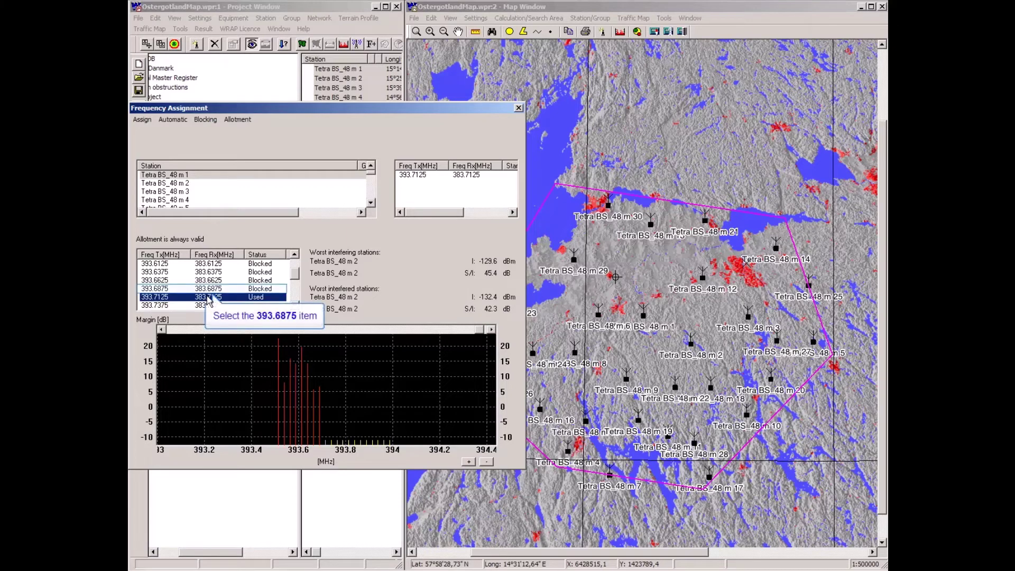
pyautogui.click(167, 289)
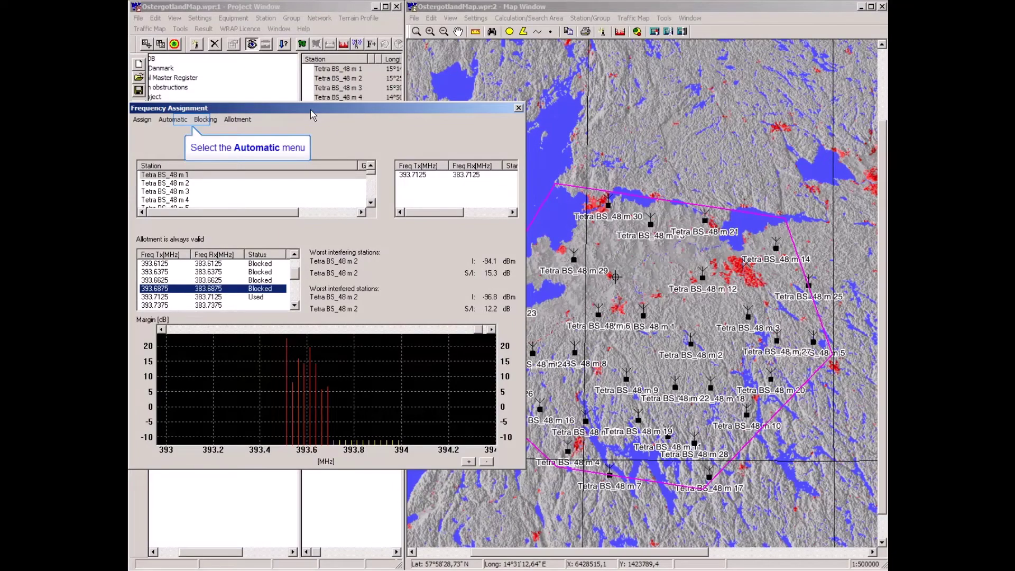
# - Run automatic frequency assignment so Tetra BS_48 m 1 gains 393.8875/383.8875 MHz
pyautogui.click(191, 123)
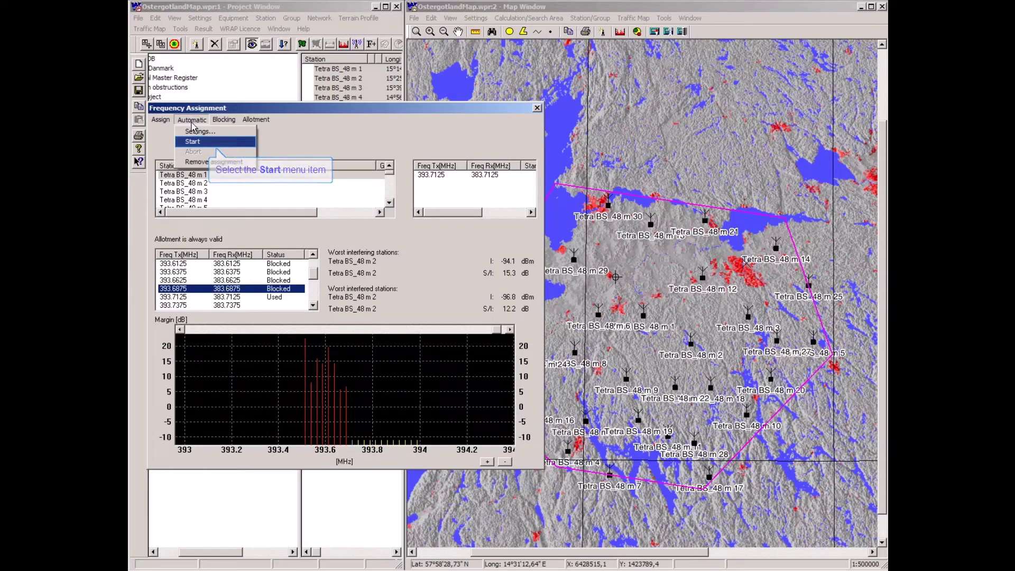
pyautogui.click(193, 142)
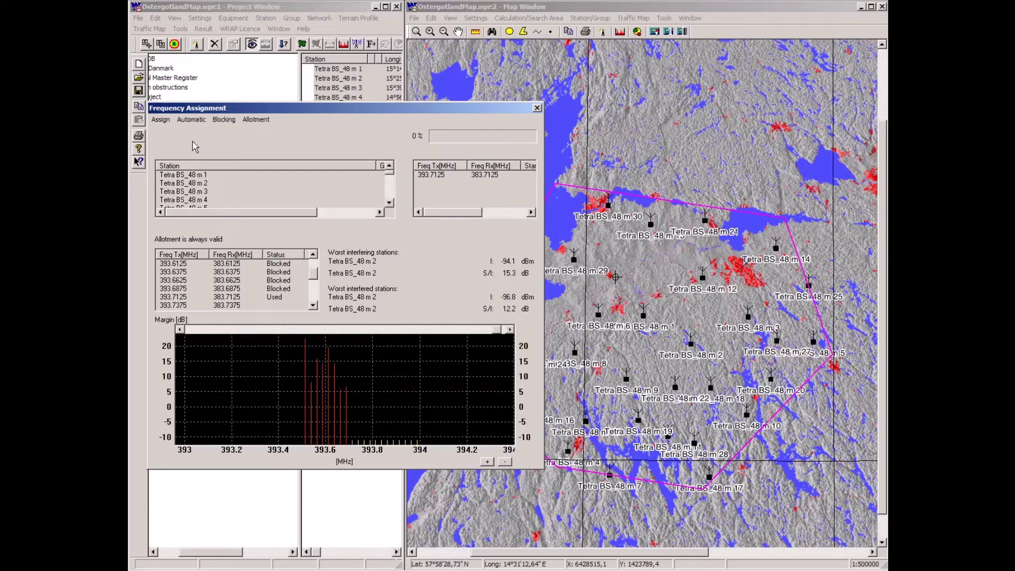
# - Close the Frequency Assignment window, keep the new assignment, and select Tetra BS_48 m 3
pyautogui.click(537, 108)
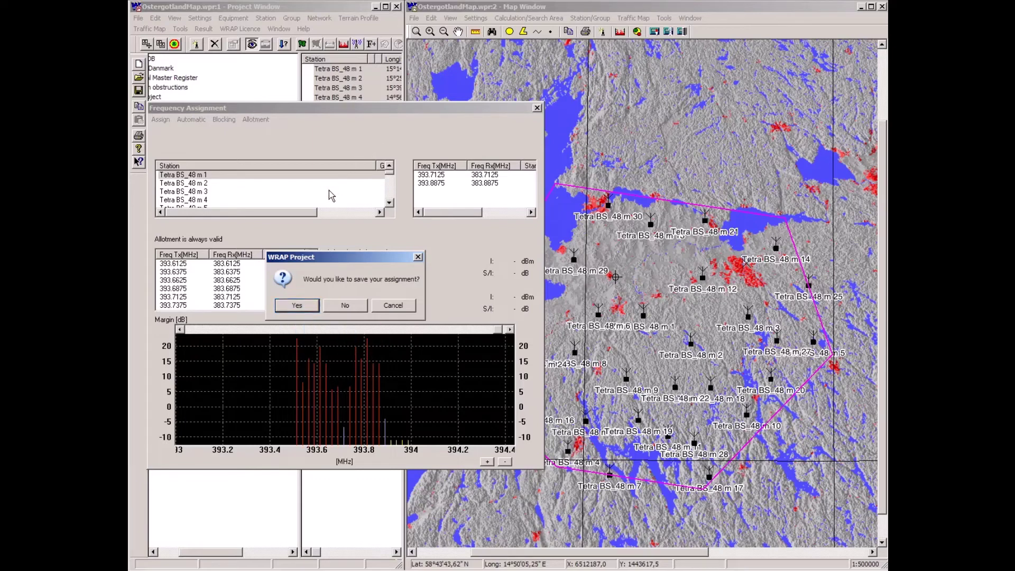
pyautogui.click(298, 307)
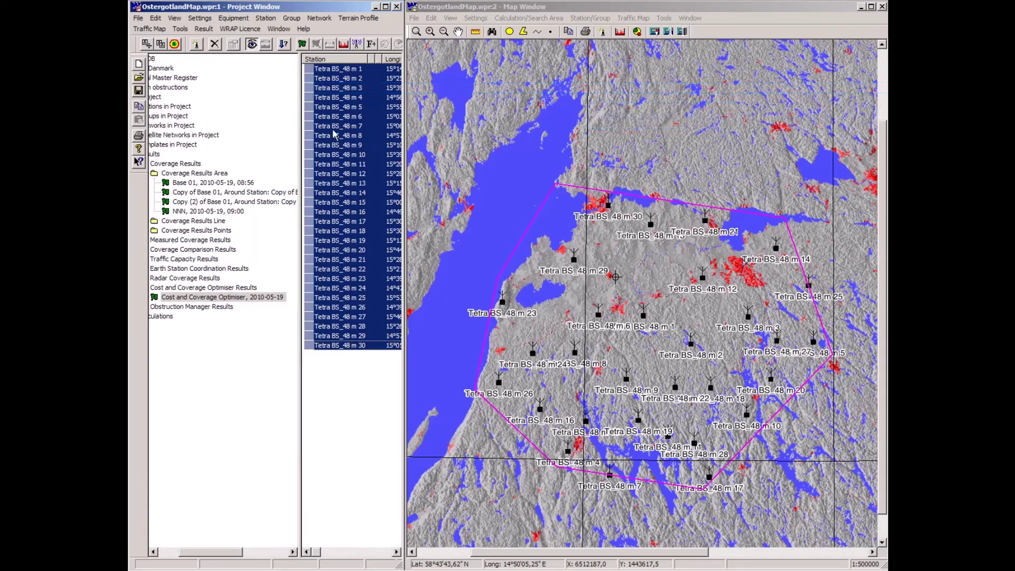
pyautogui.click(334, 89)
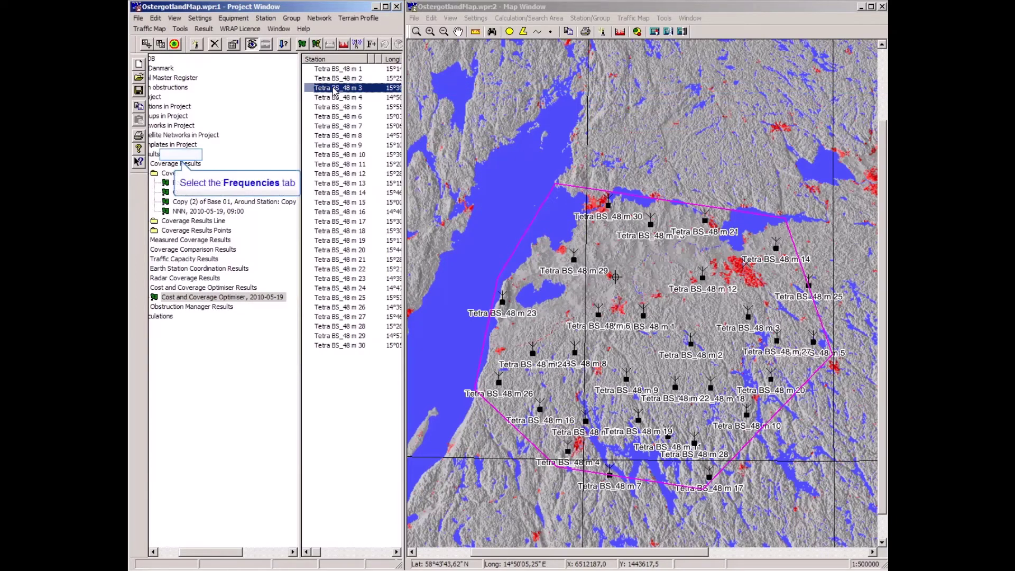
pyautogui.click(182, 155)
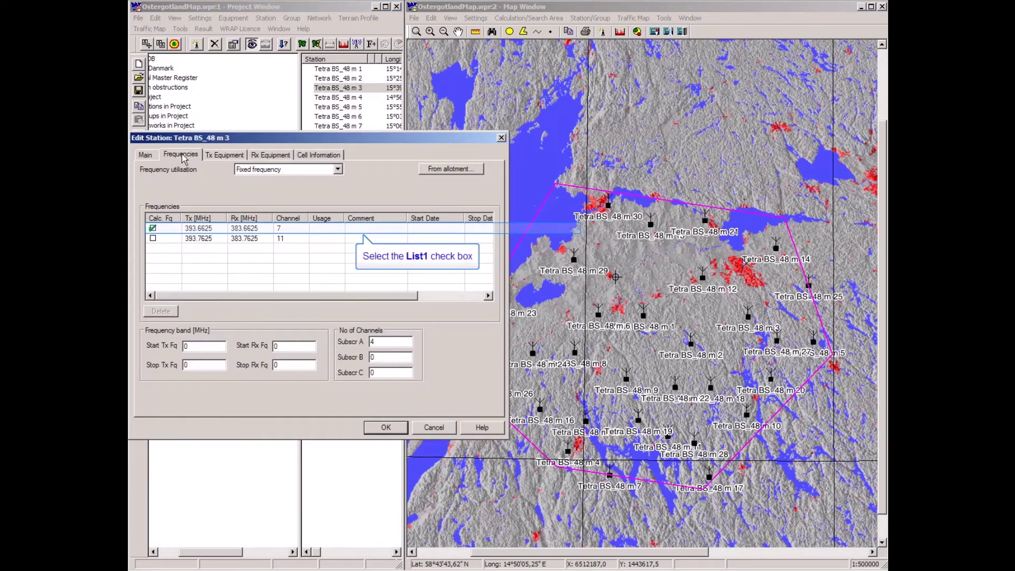
pyautogui.click(261, 229)
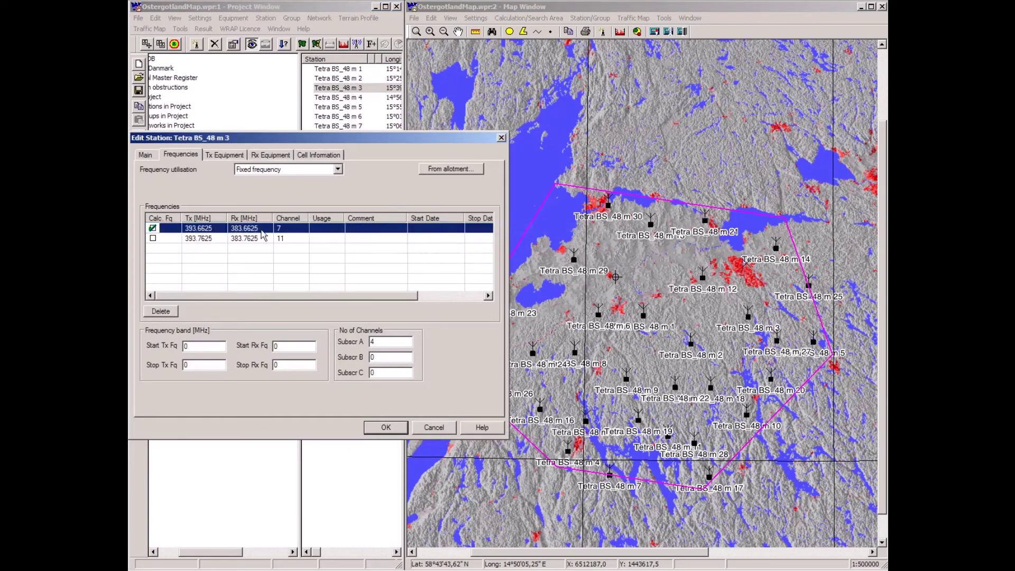
pyautogui.click(443, 426)
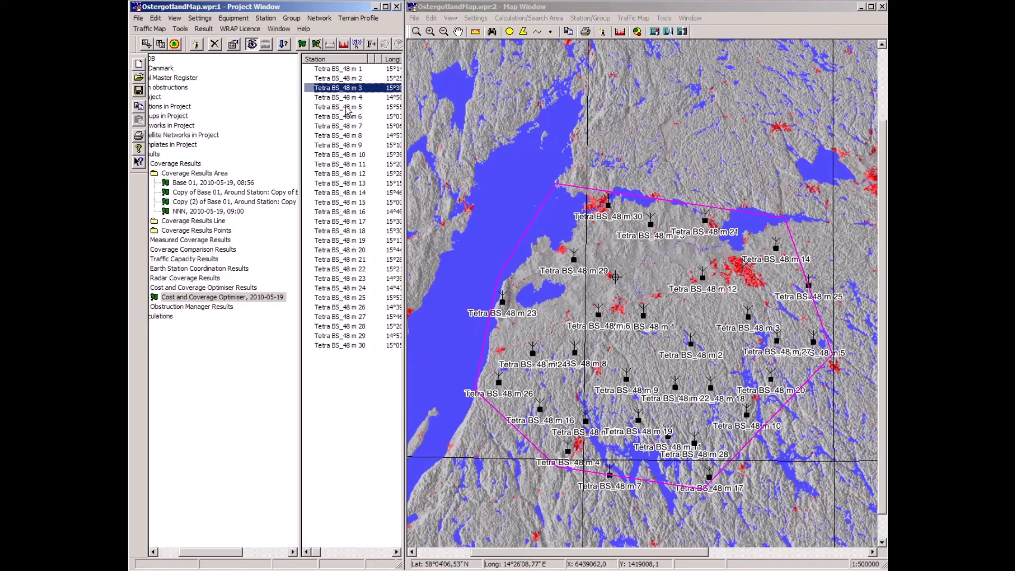
# - Open the spectrum viewer and widen it across the map
pyautogui.click(345, 44)
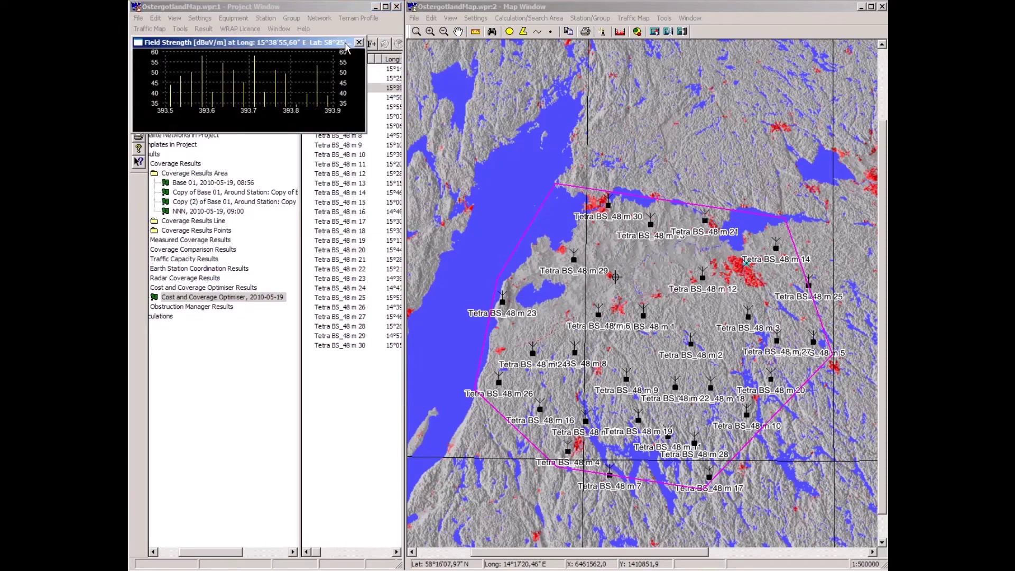
pyautogui.moveTo(365, 89); pyautogui.dragTo(690, 114)
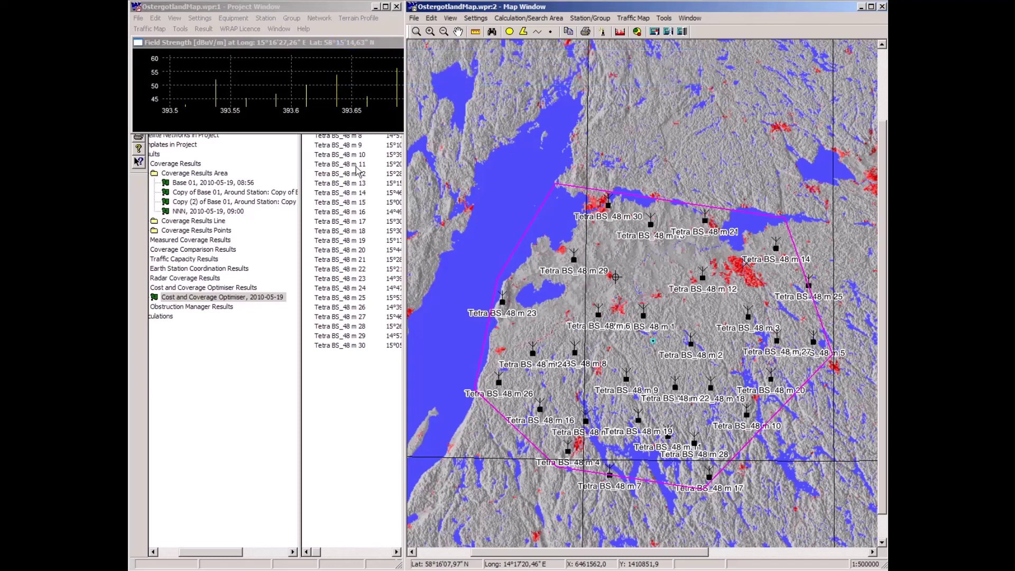
pyautogui.click(340, 43)
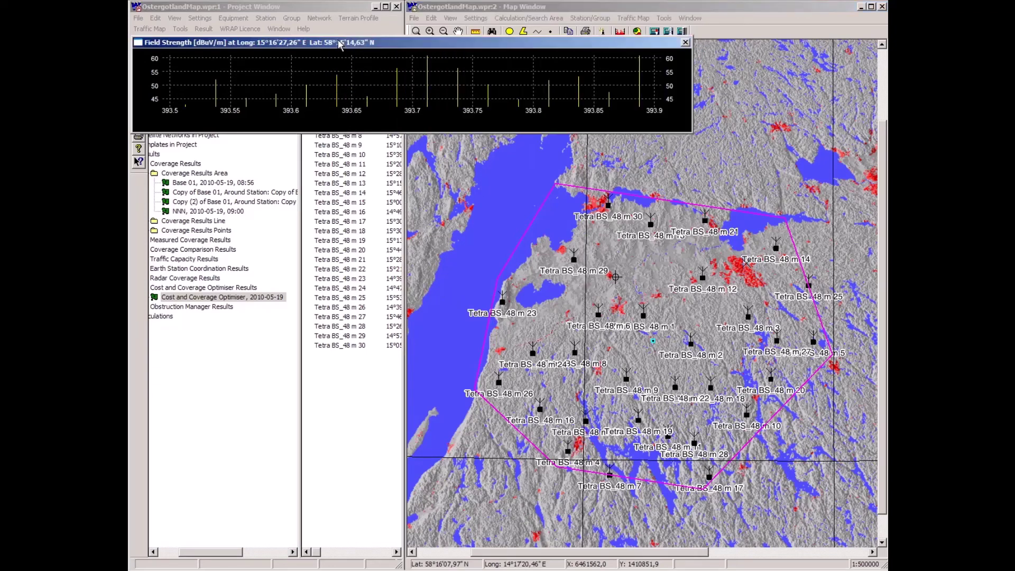
# - Switch the spectrum viewer settings to Count Stations
pyautogui.rightClick(406, 83)
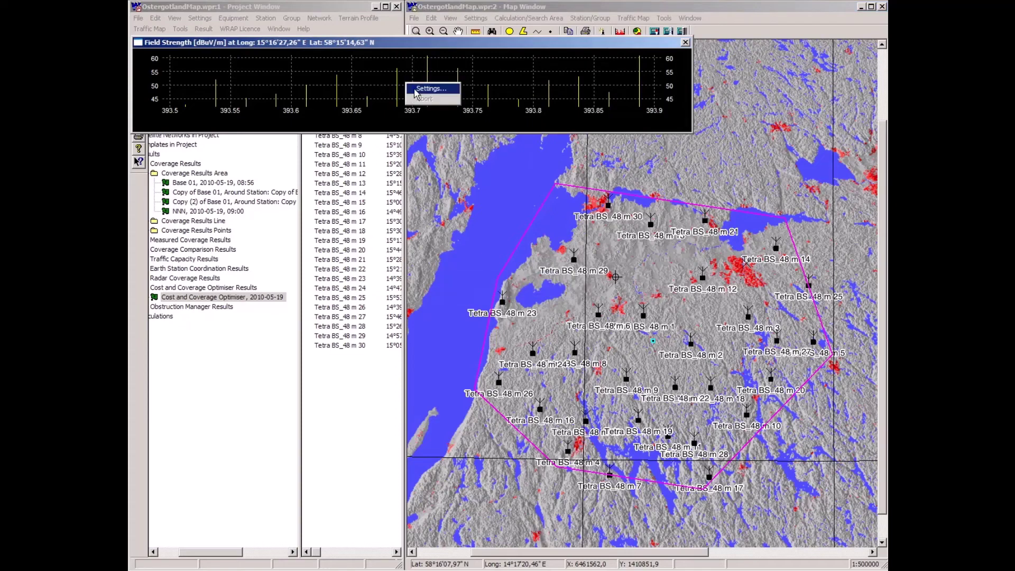
pyautogui.click(416, 89)
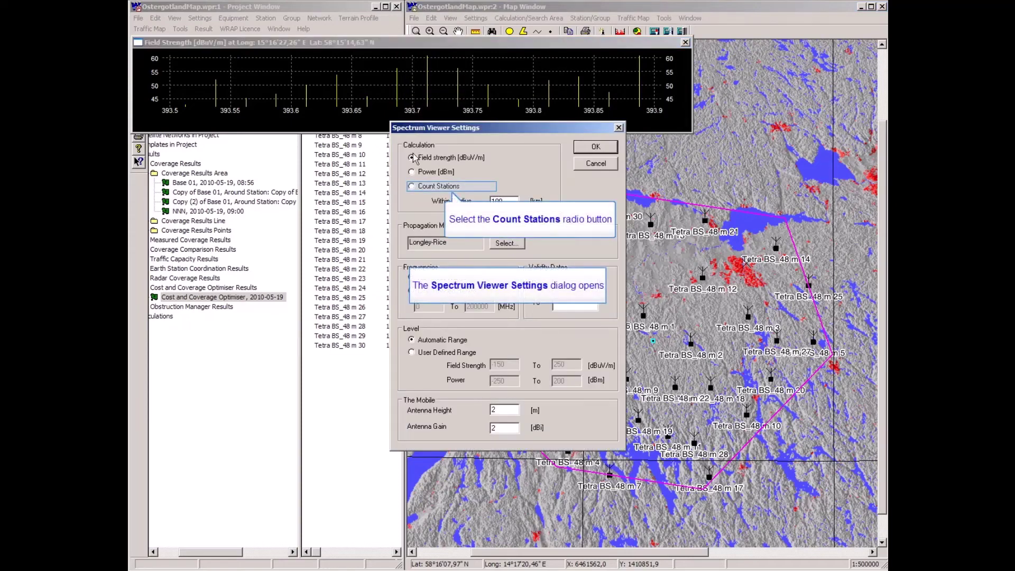
pyautogui.click(413, 187)
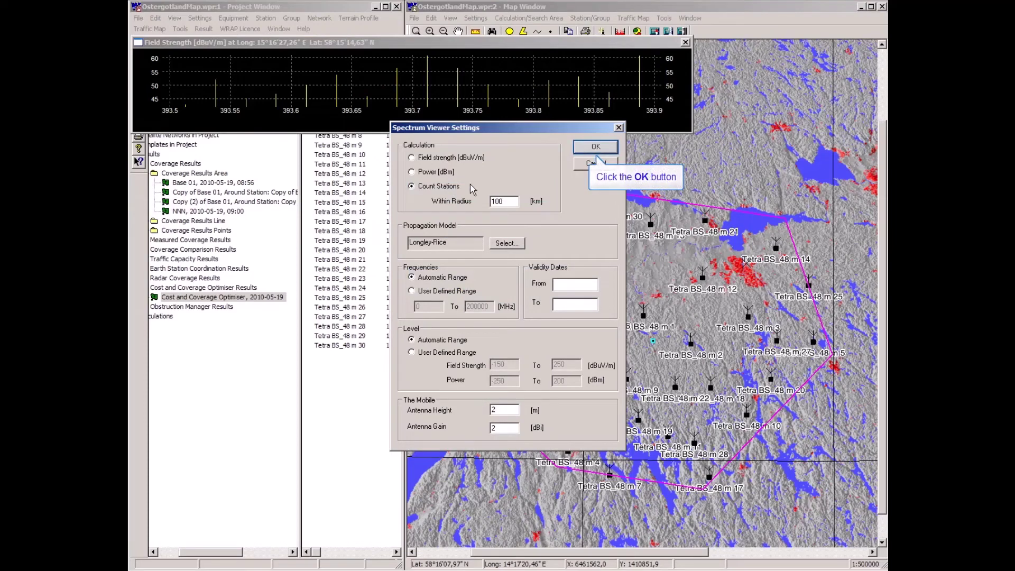
pyautogui.click(596, 148)
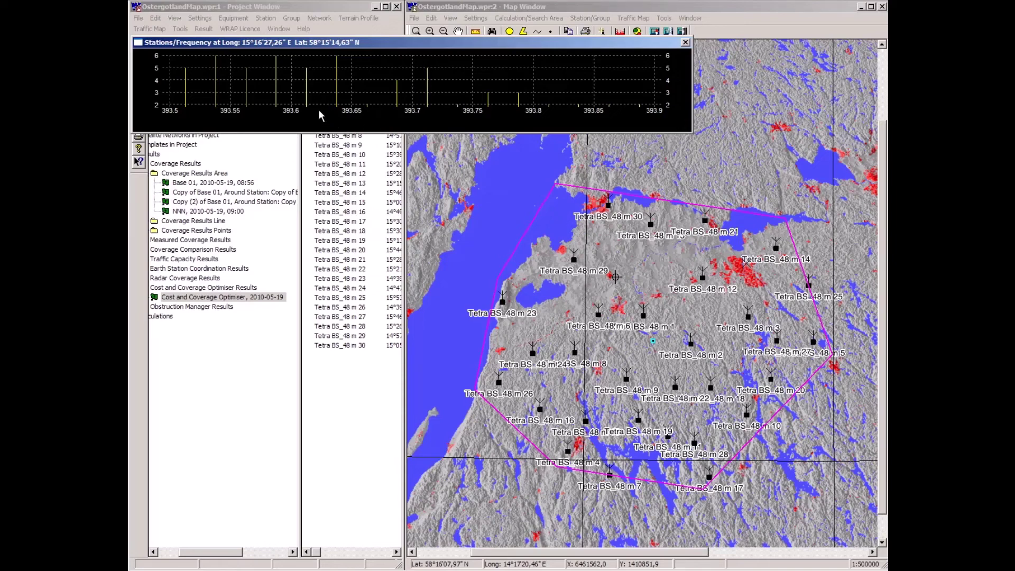
# - Select the 393.6 MHz bar to link the stations using that frequency on the map
pyautogui.click(276, 60)
# - Close the Stations/Frequency chart and save the project as OstergotlandMap_TETRA.wpr
pyautogui.click(685, 42)
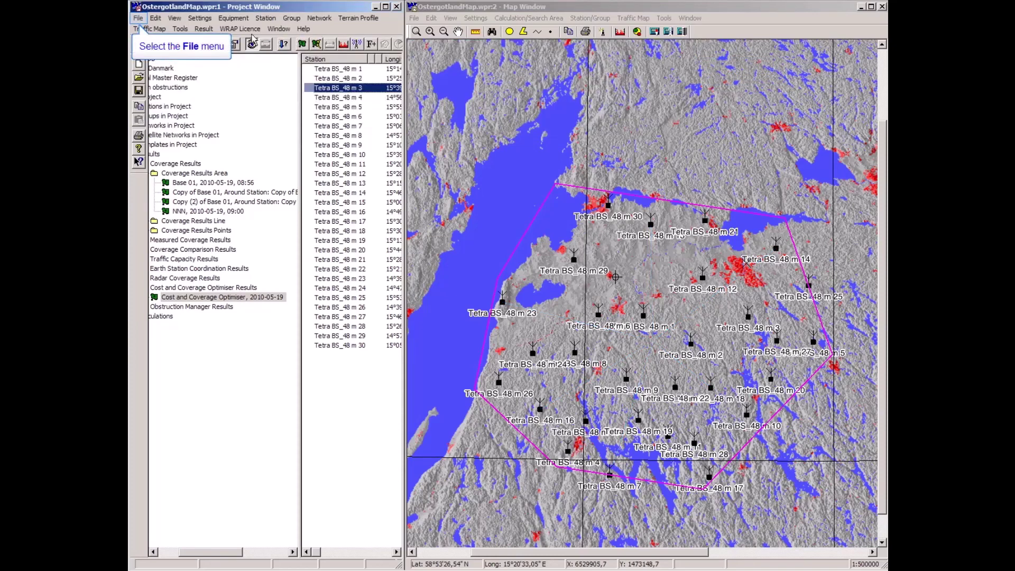
pyautogui.click(138, 20)
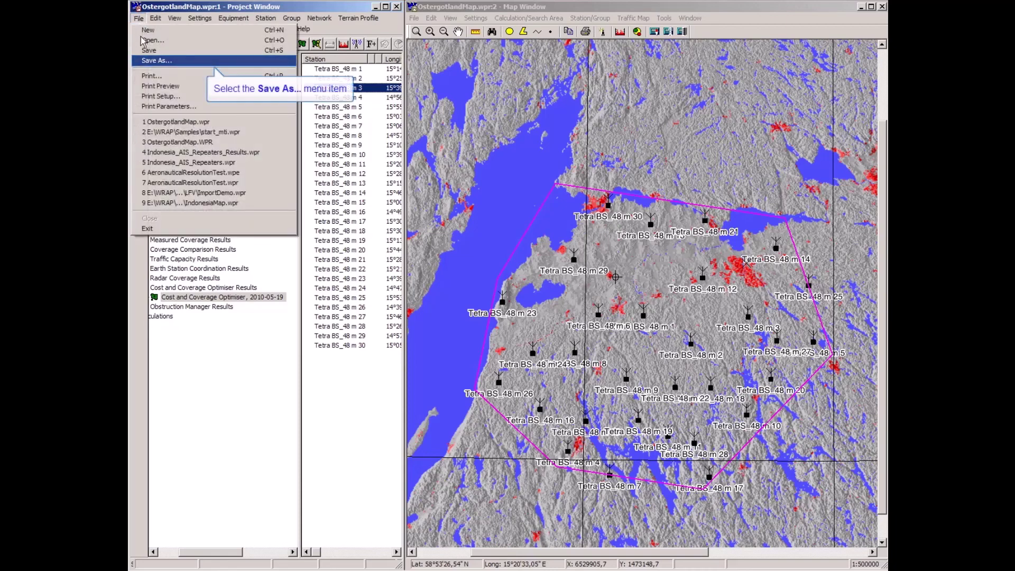
pyautogui.click(153, 61)
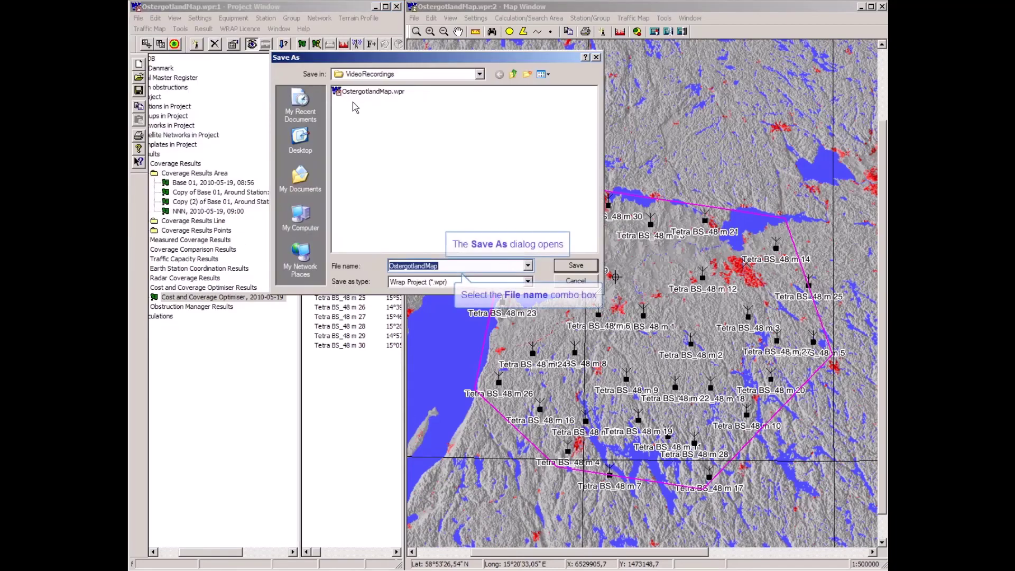
pyautogui.click(440, 266)
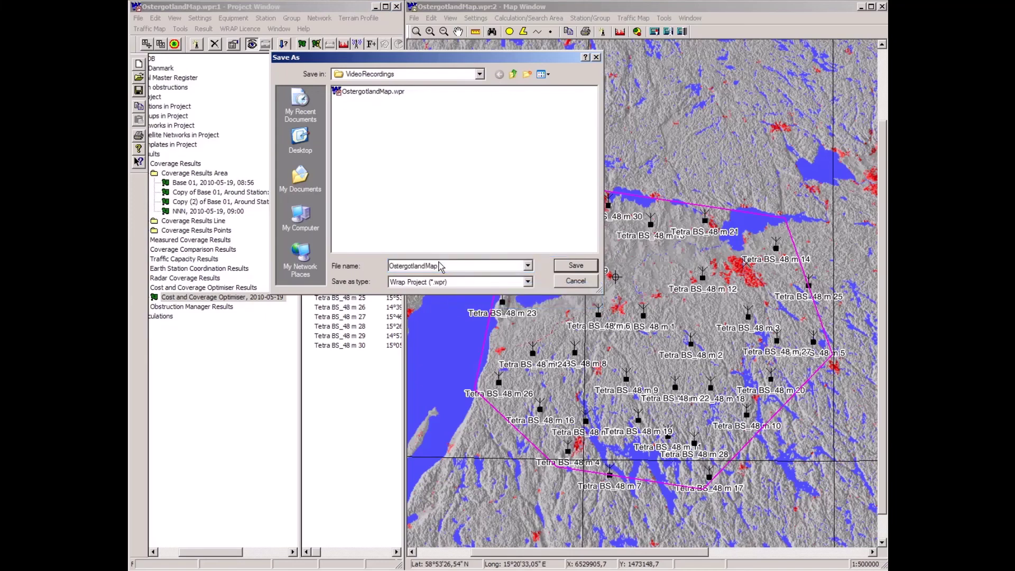
pyautogui.write('_TETRA')
pyautogui.press('Return')
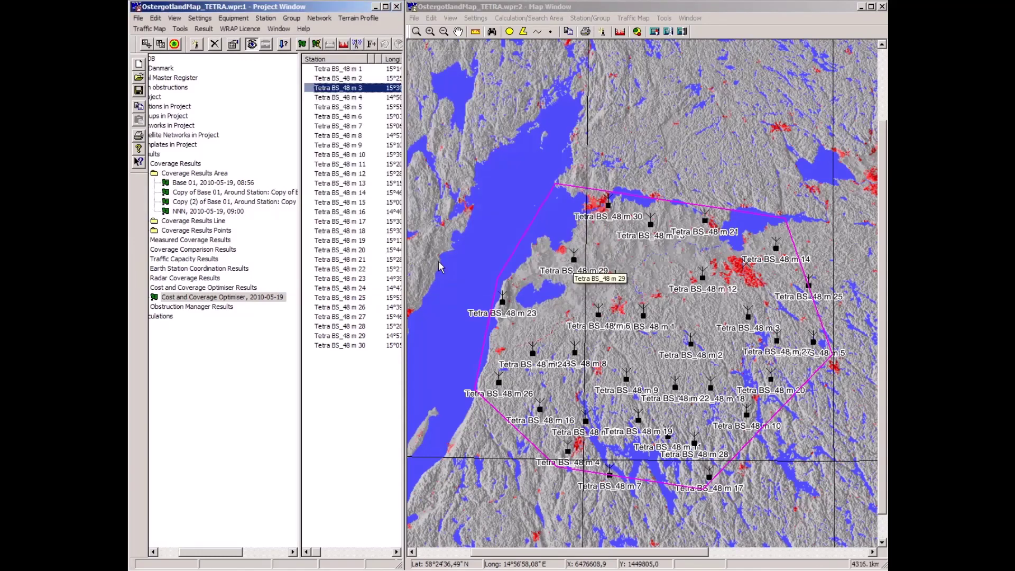